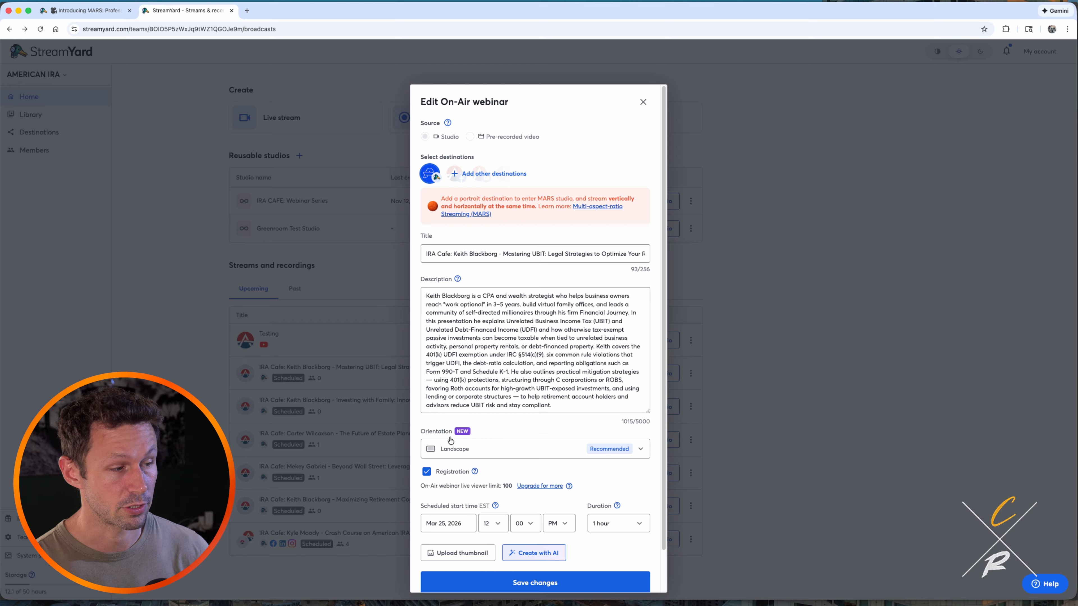
Try adding the YouTube channel as a destination for the scheduled On-Air webinar, and leave its settings without saving.
{"action": "left_click", "coordinate": [479, 453]}
{"action": "left_click", "coordinate": [471, 173]}
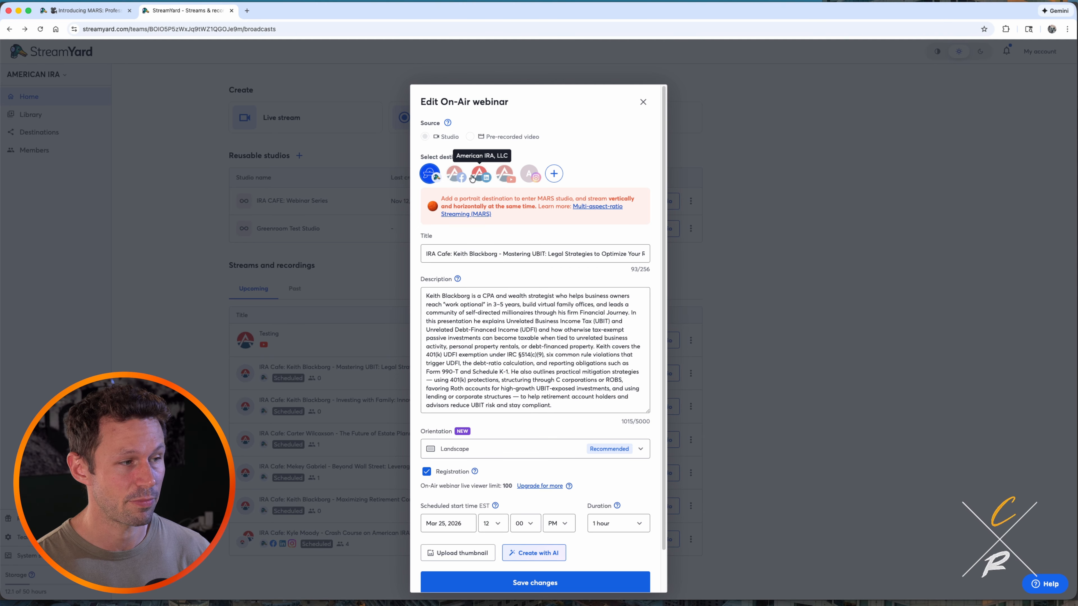
{"action": "left_click", "coordinate": [504, 173]}
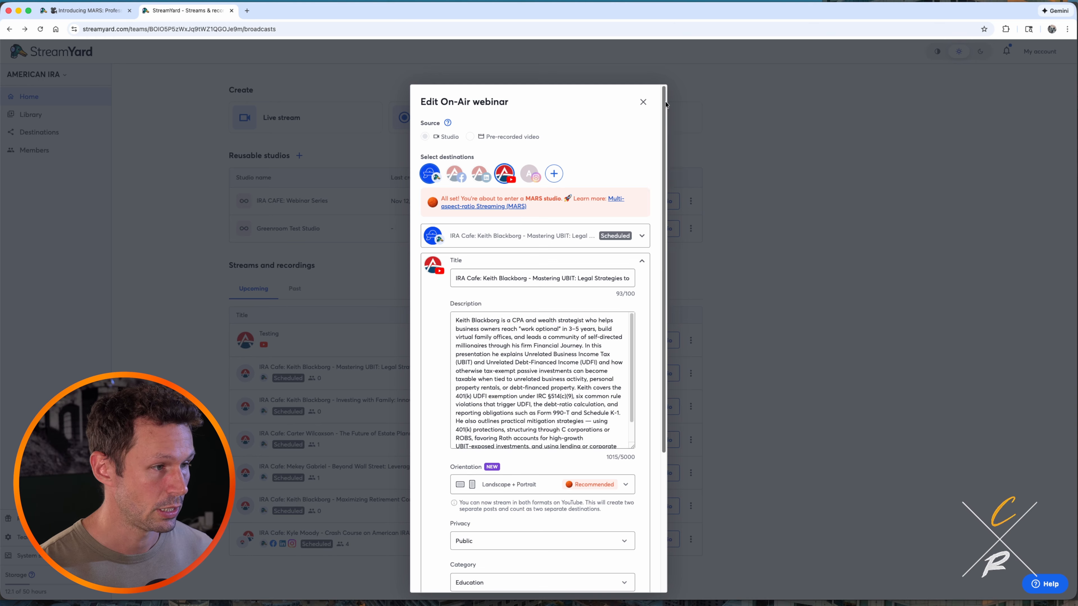
{"action": "left_click", "coordinate": [644, 102]}
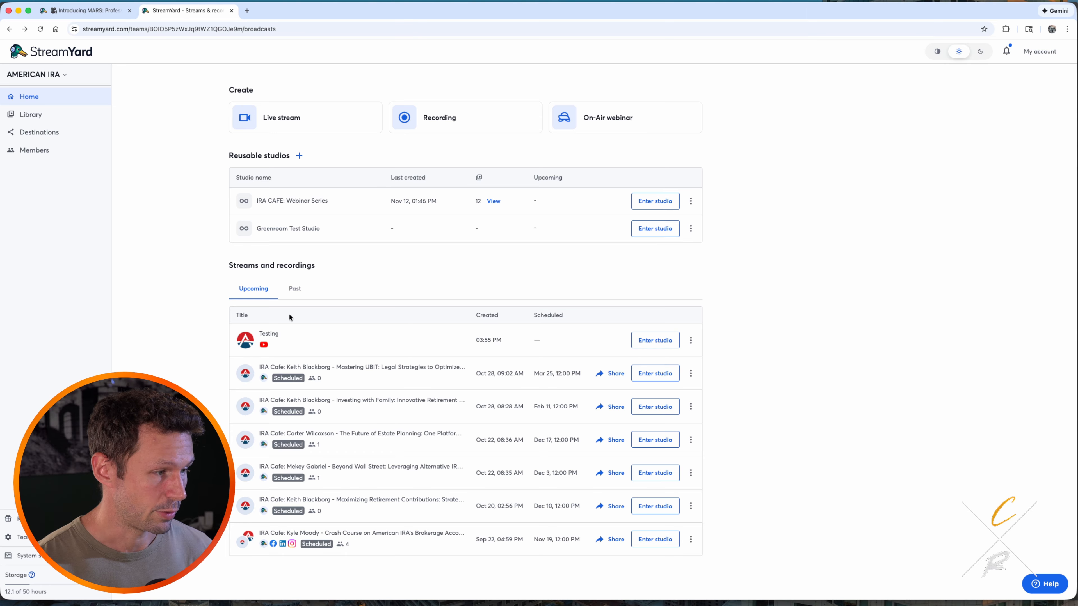
Enter the studio of the upcoming Testing stream with the existing display name.
{"action": "left_click", "coordinate": [677, 341]}
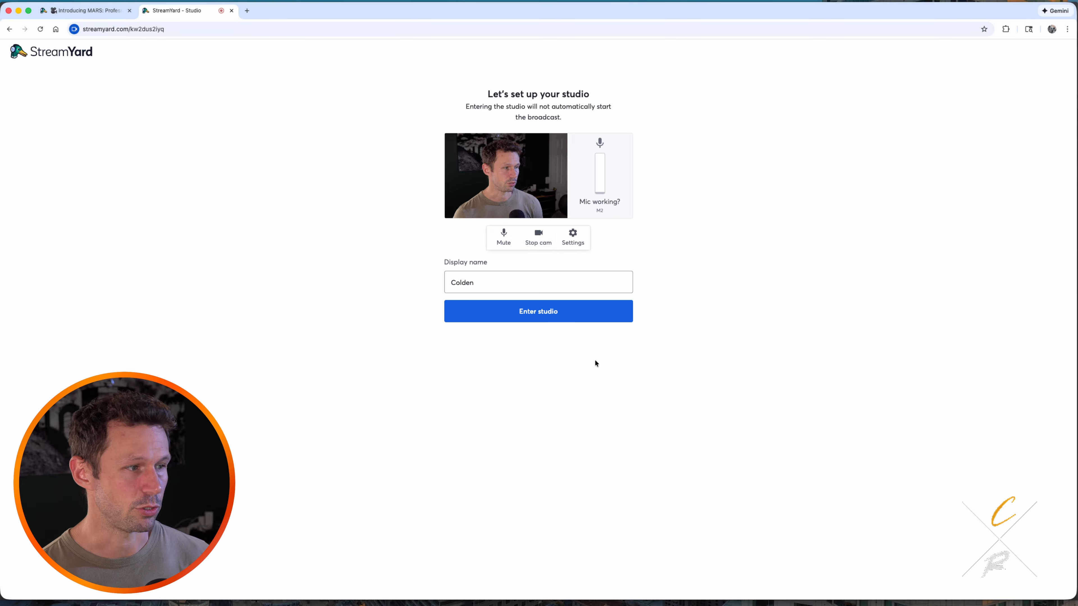
{"action": "left_click", "coordinate": [567, 315]}
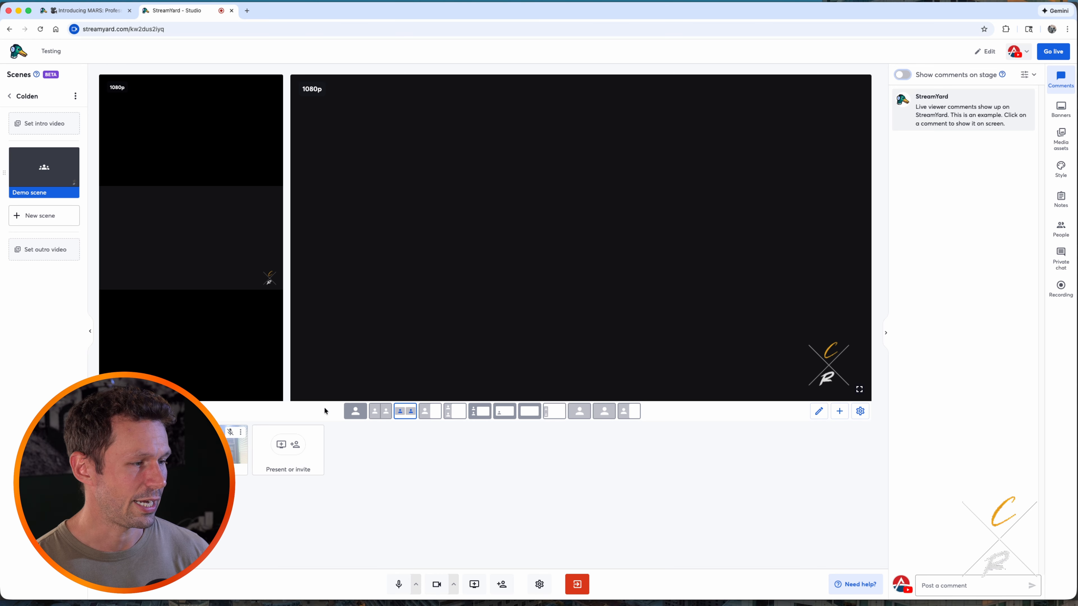
Show the host on stage in the solo layout and mute the microphone.
{"action": "left_click", "coordinate": [355, 412]}
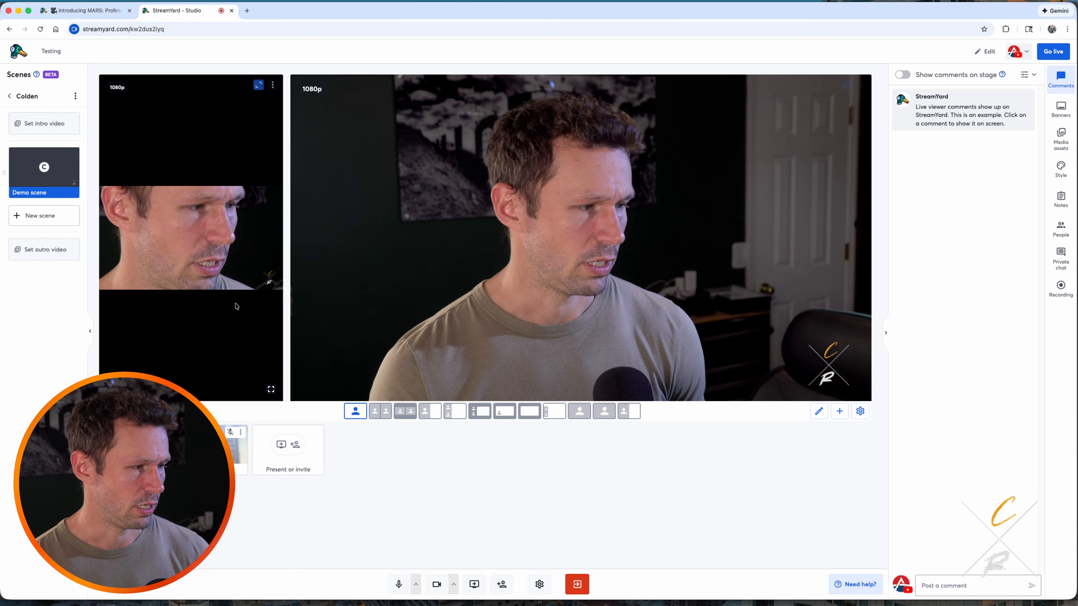
{"action": "left_click", "coordinate": [398, 584]}
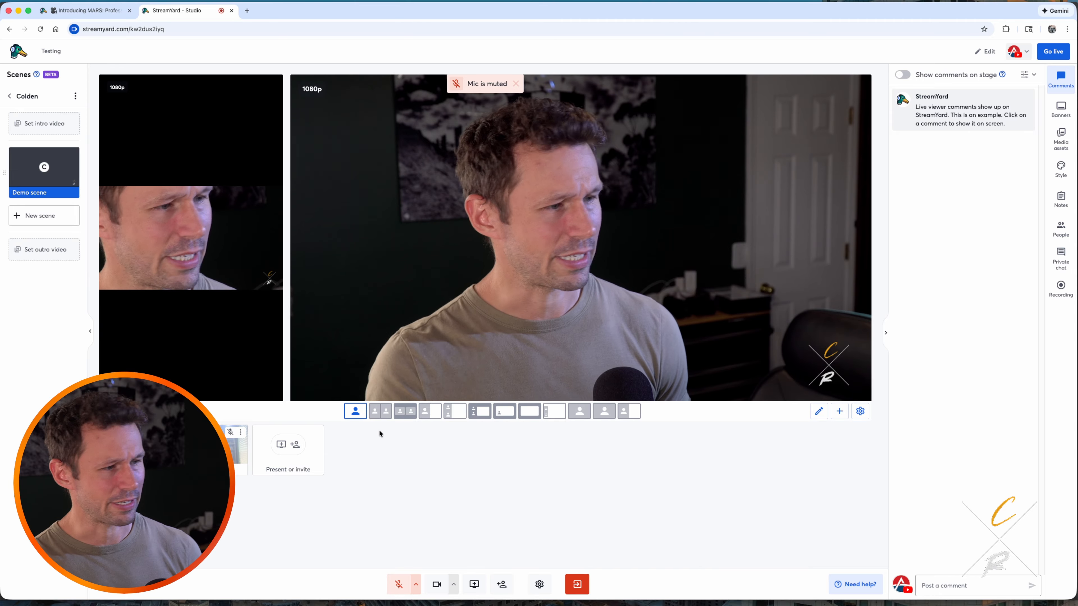
{"action": "mouse_move", "coordinate": [233, 325]}
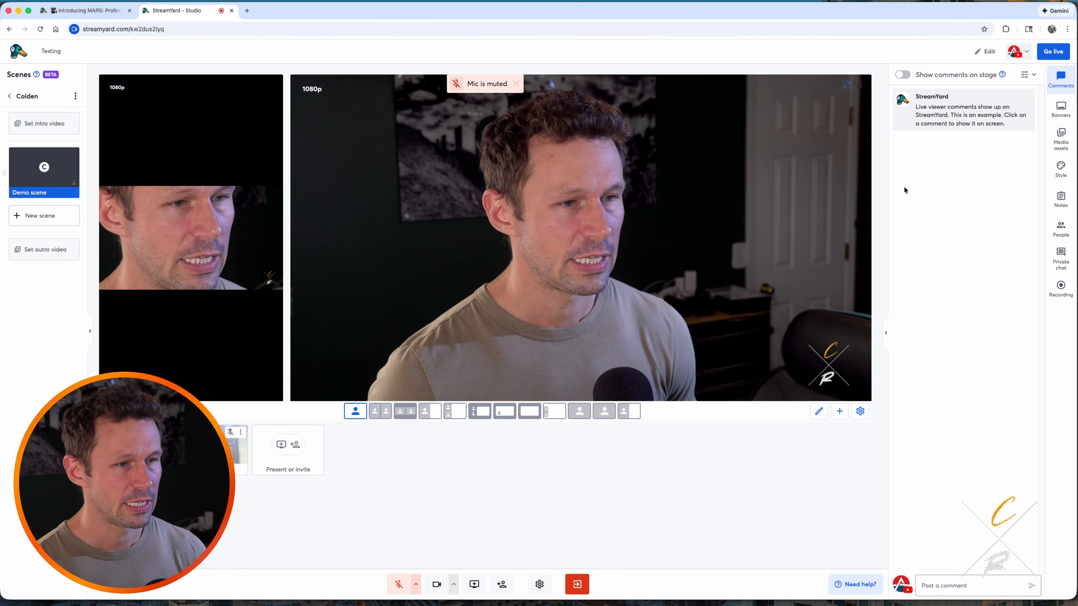
Hide the CR Logo overlay in the media assets and show it again on both stage orientations.
{"action": "left_click", "coordinate": [1061, 143]}
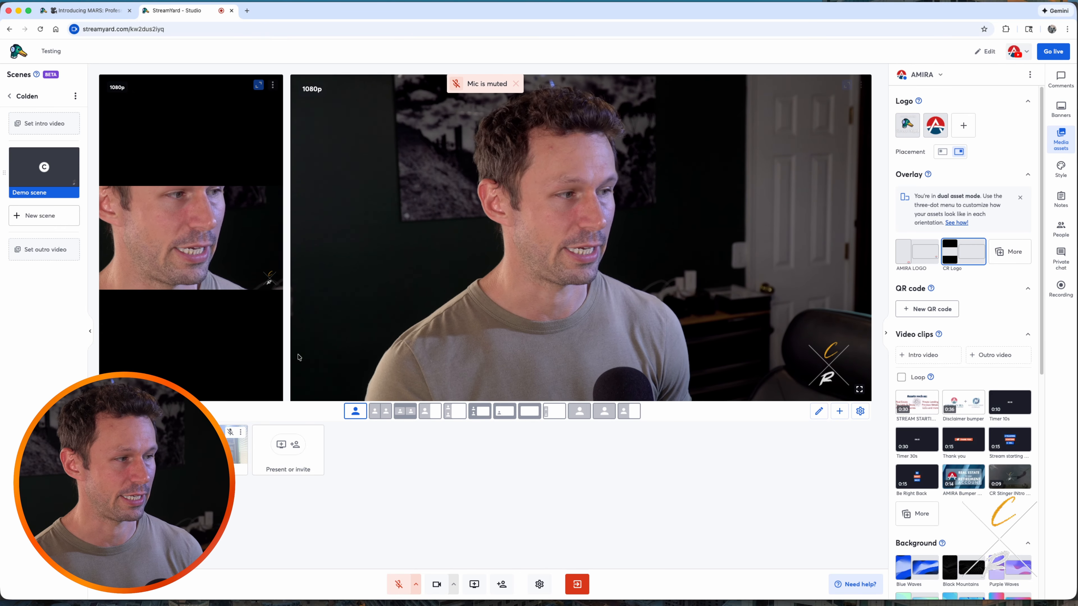
{"action": "left_click", "coordinate": [956, 253]}
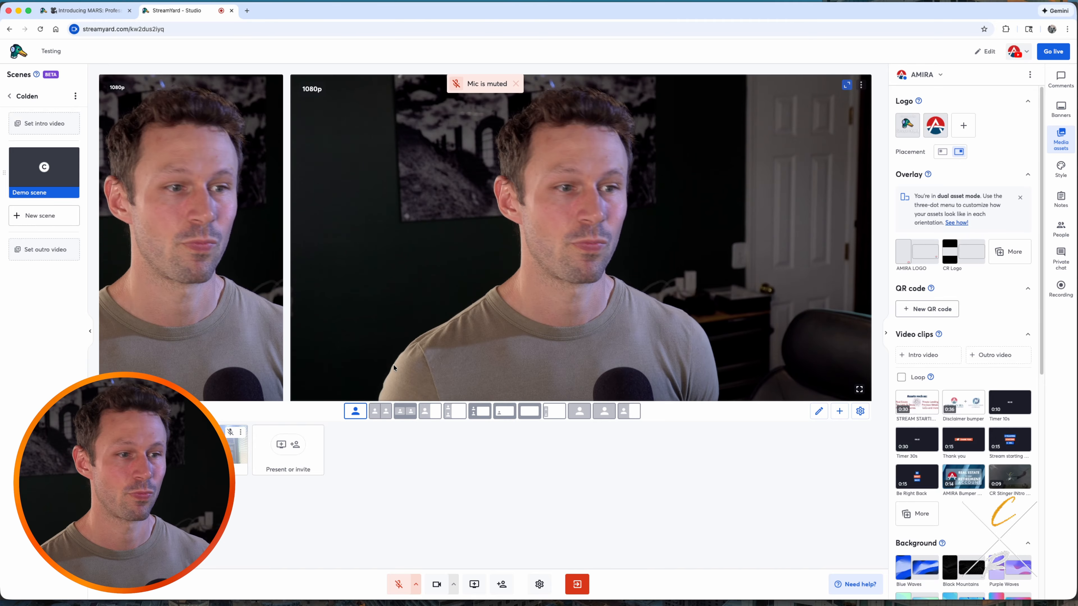
{"action": "left_click", "coordinate": [981, 260]}
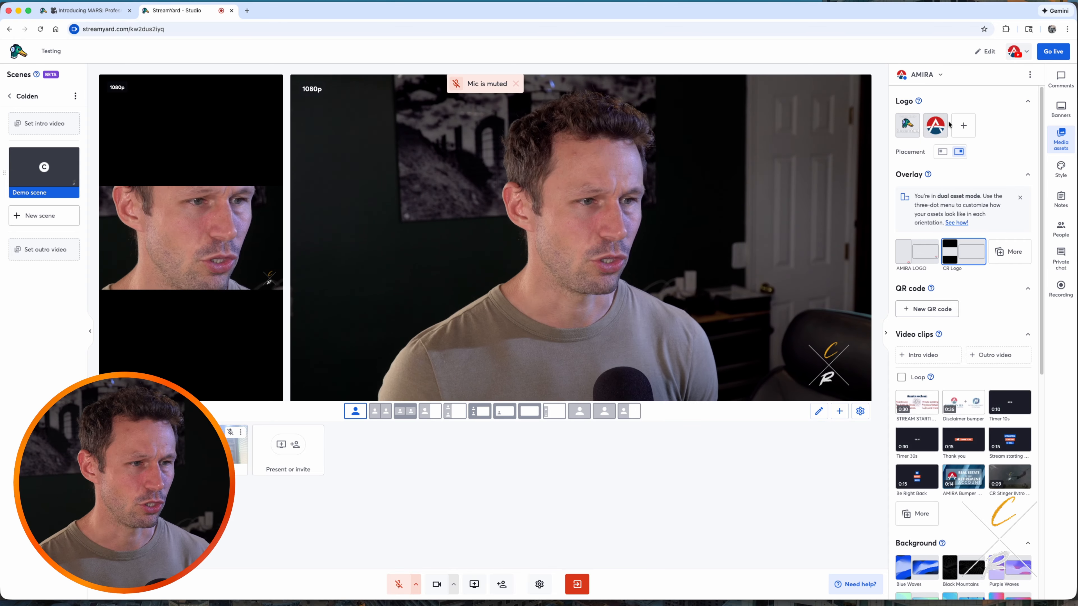
Try the StreamYard logo in both placements instead of the CR Logo overlay, and restore the overlay.
{"action": "left_click", "coordinate": [907, 125]}
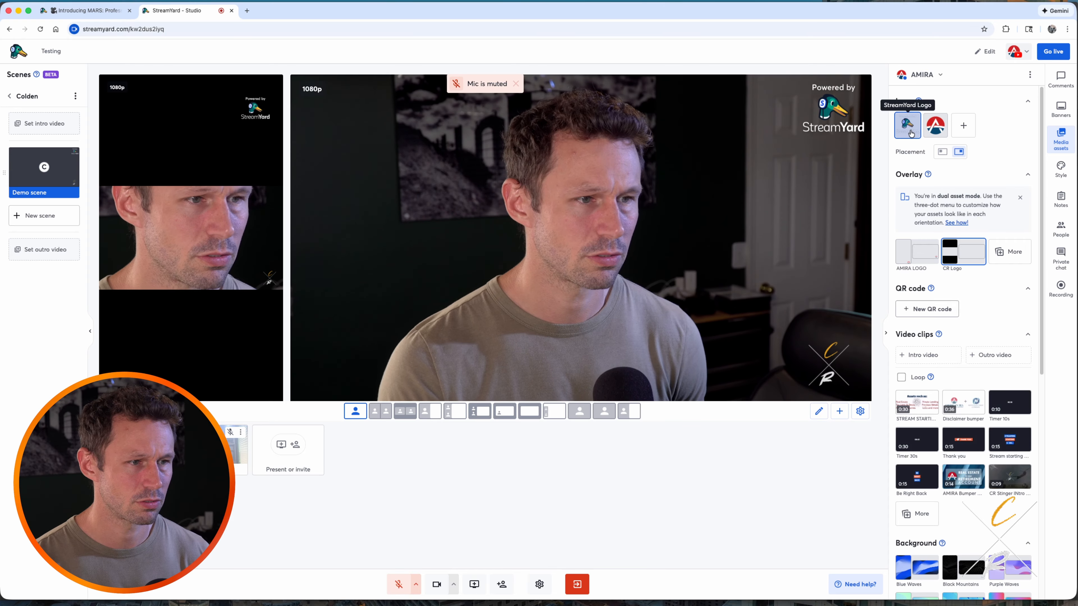
{"action": "left_click", "coordinate": [969, 257]}
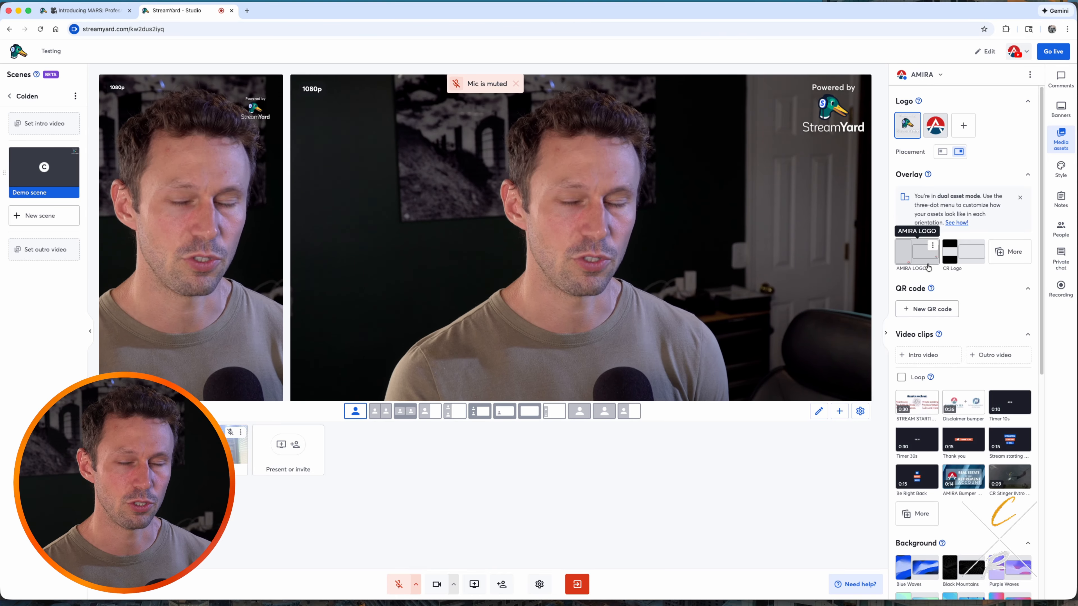
{"action": "left_click", "coordinate": [944, 153]}
{"action": "left_click", "coordinate": [957, 153]}
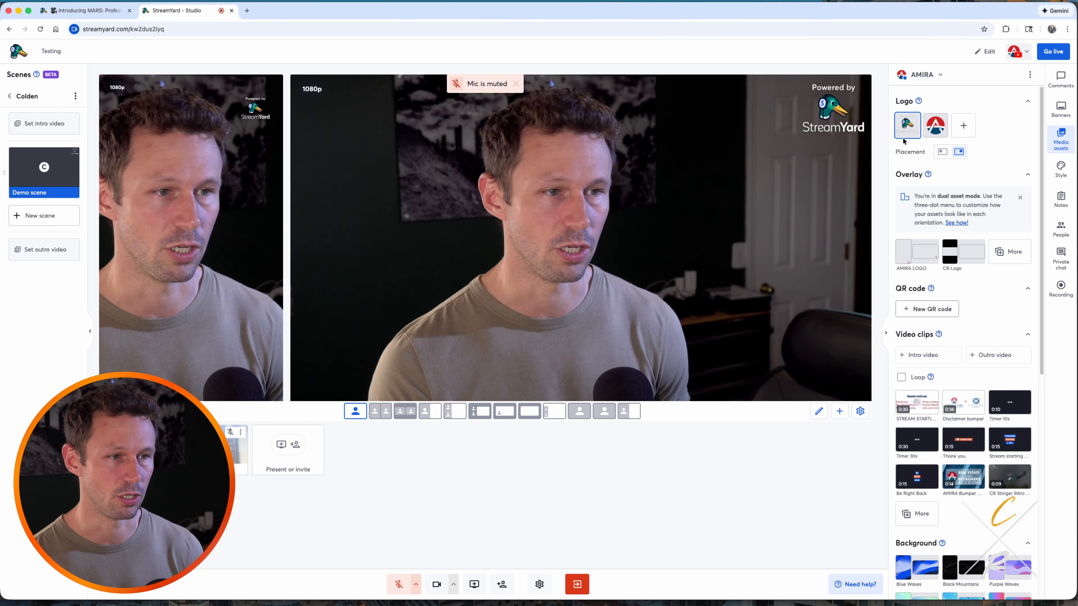
{"action": "left_click", "coordinate": [907, 129]}
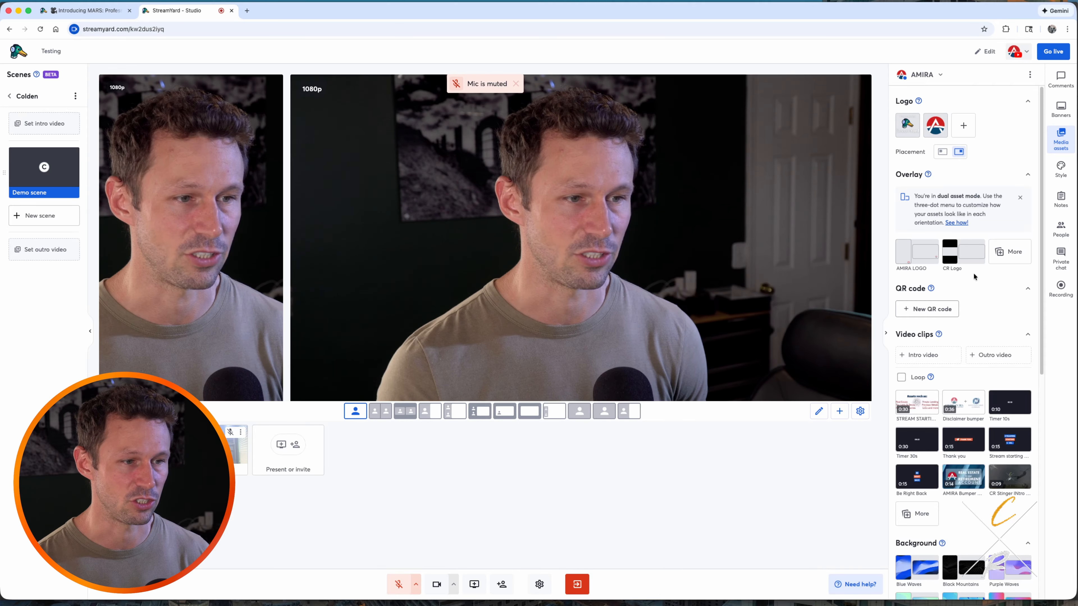
{"action": "left_click", "coordinate": [974, 261]}
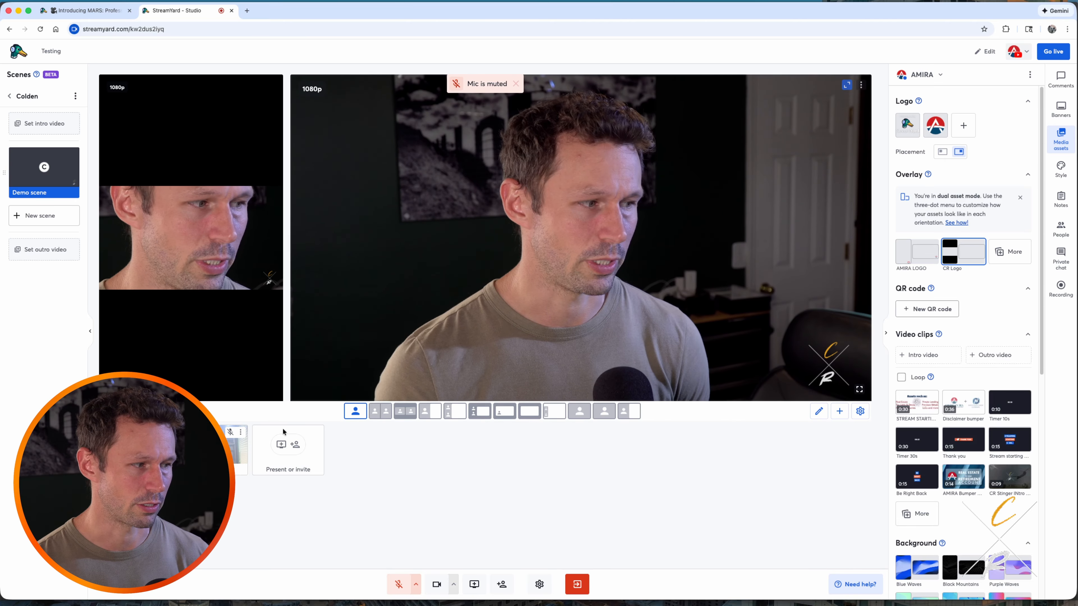
Add the guest to the stage beside the host and hide the CR Logo overlay.
{"action": "left_click", "coordinate": [213, 451]}
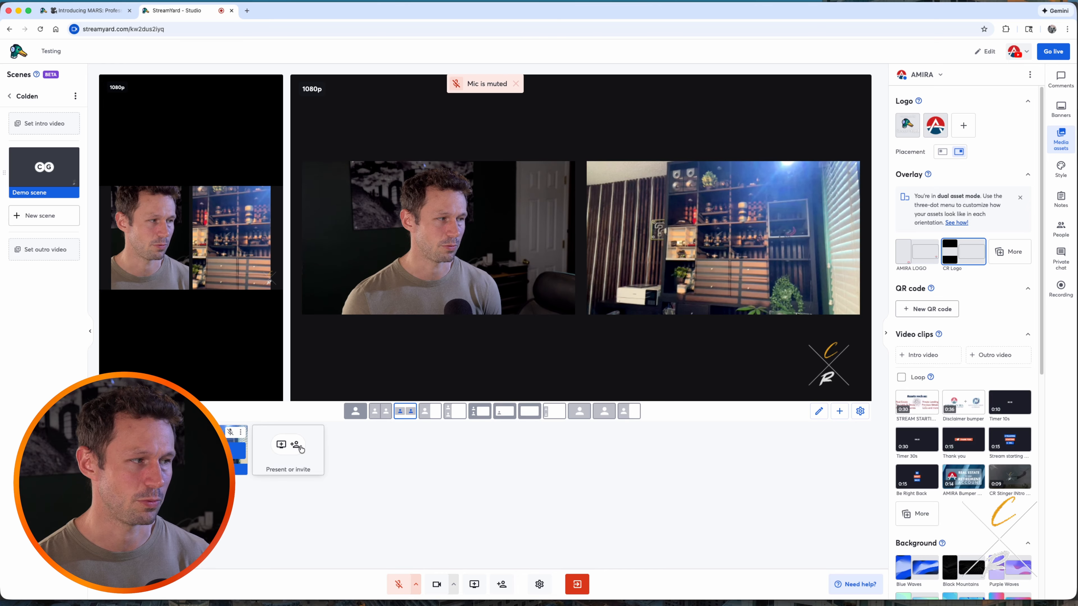
{"action": "left_click", "coordinate": [957, 254]}
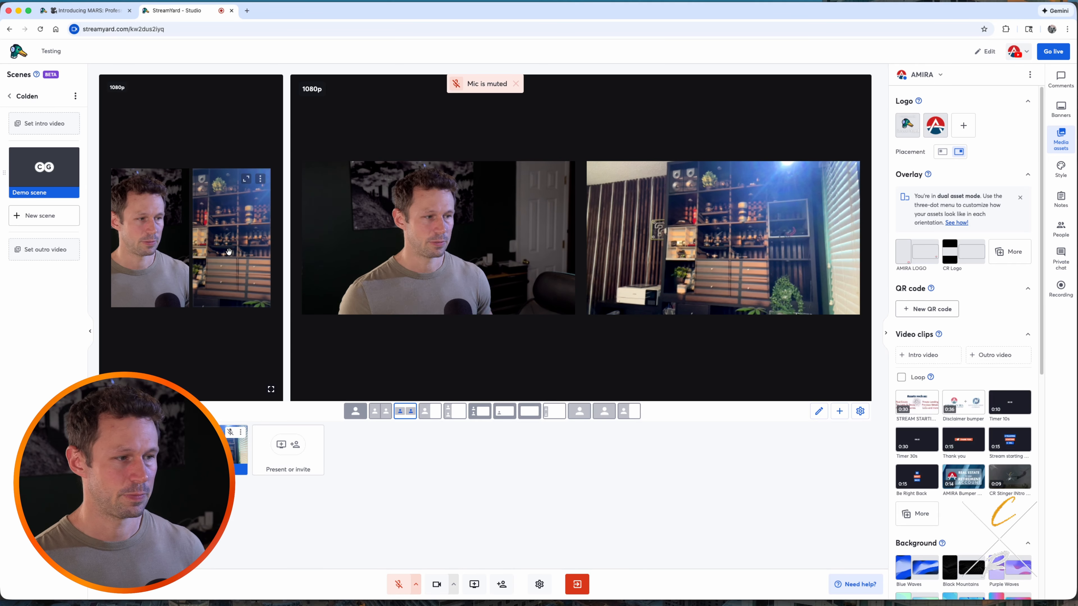
Compare the cropped and uncropped side-by-side layouts for two people, and open the uncropped one in the layout editor without changing it.
{"action": "left_click", "coordinate": [376, 414]}
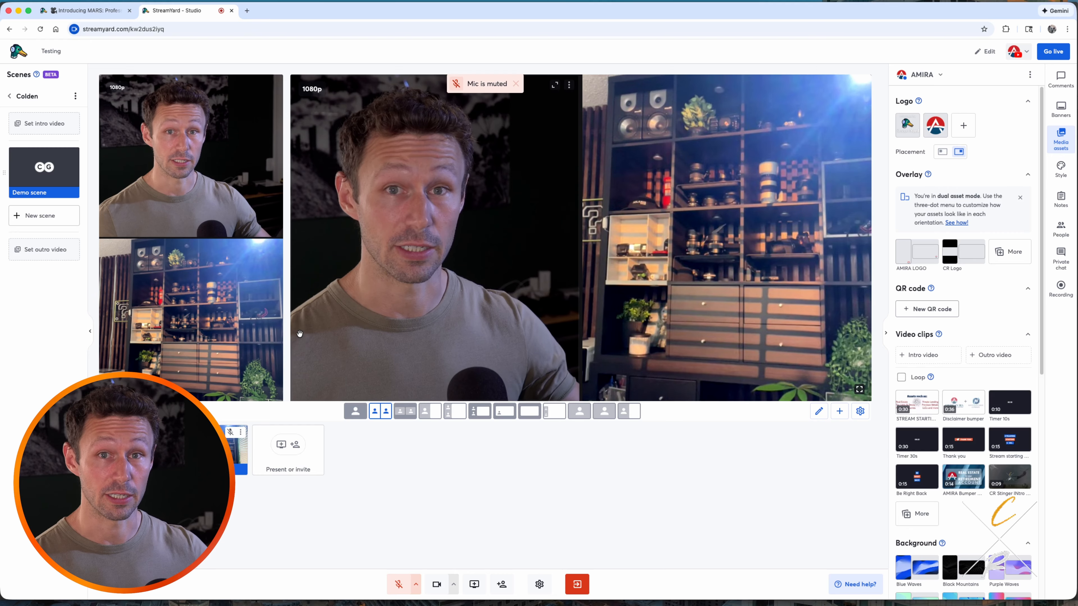
{"action": "left_click", "coordinate": [408, 416]}
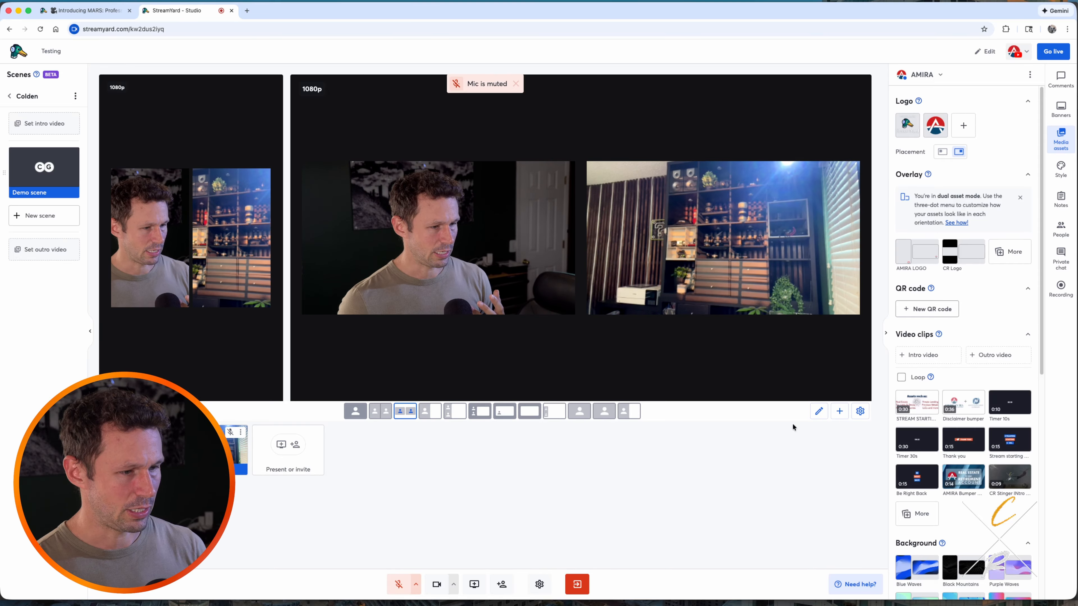
{"action": "left_click", "coordinate": [819, 411]}
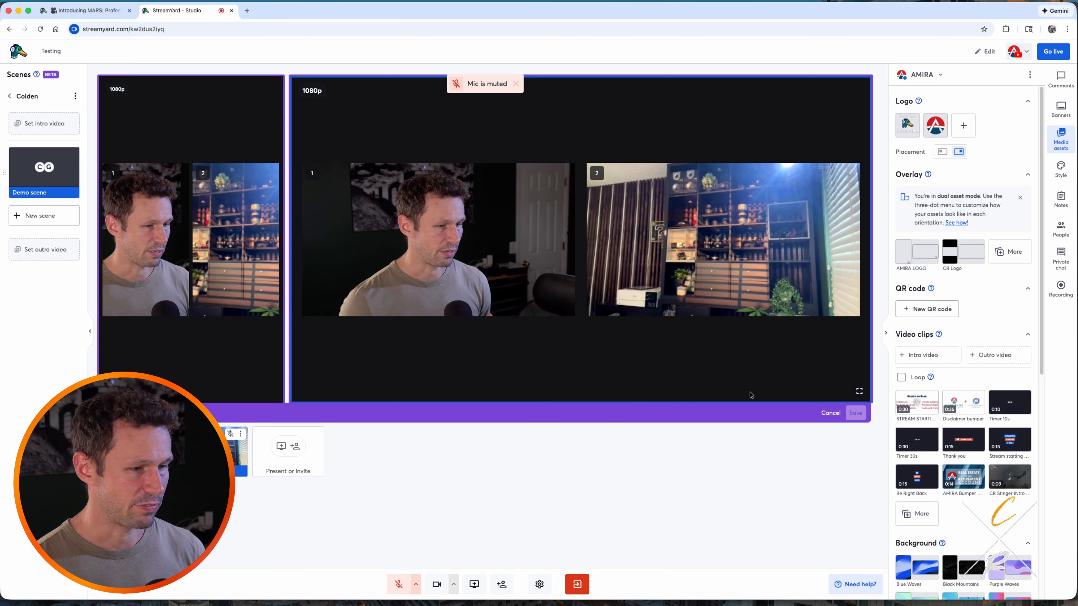
{"action": "left_click", "coordinate": [831, 412]}
Try the custom layout with the host beside the logo image, select its slots in the layout editor, and discard the edits.
{"action": "left_click", "coordinate": [635, 412]}
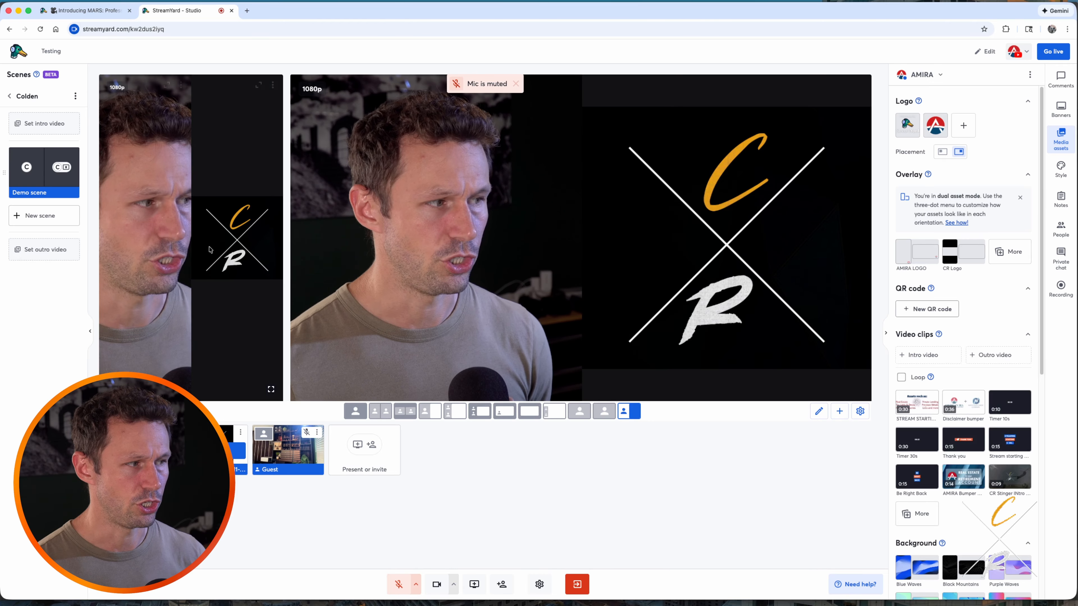
{"action": "left_click", "coordinate": [821, 413]}
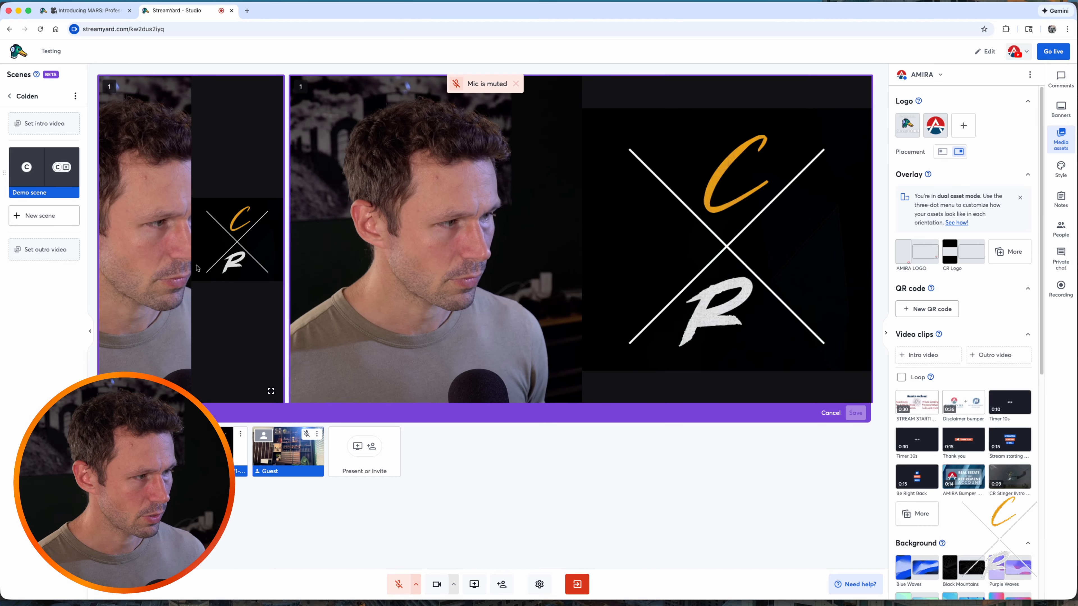
{"action": "mouse_move", "coordinate": [721, 264]}
{"action": "left_mouse_down"}
{"action": "mouse_move", "coordinate": [694, 257]}
{"action": "mouse_move", "coordinate": [701, 252]}
{"action": "mouse_move", "coordinate": [620, 265]}
{"action": "mouse_move", "coordinate": [692, 263]}
{"action": "mouse_move", "coordinate": [578, 264]}
{"action": "mouse_move", "coordinate": [701, 266]}
{"action": "left_mouse_up"}
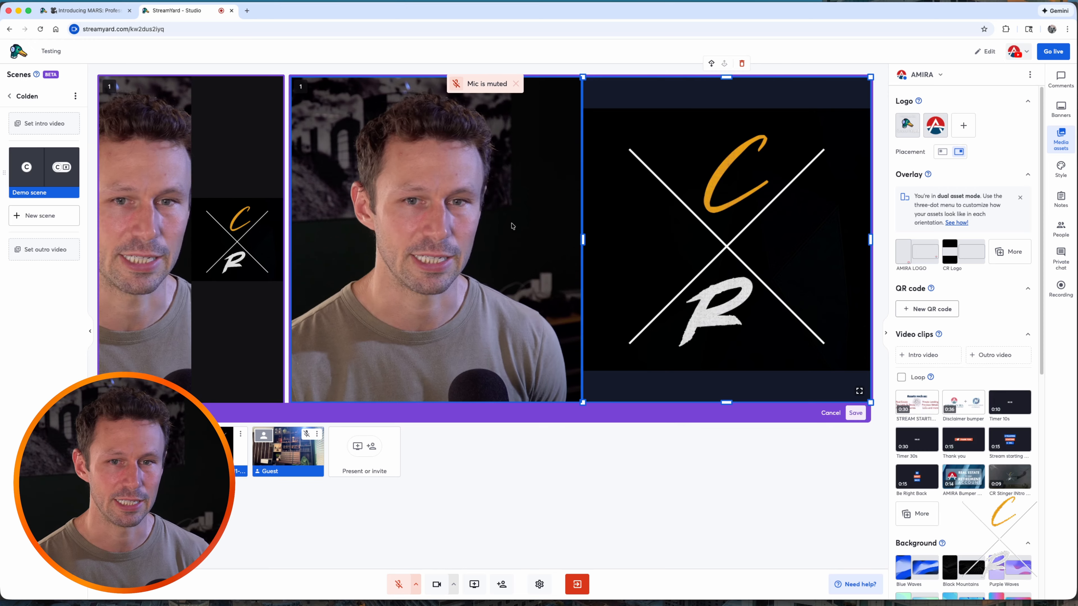
{"action": "left_click", "coordinate": [199, 234]}
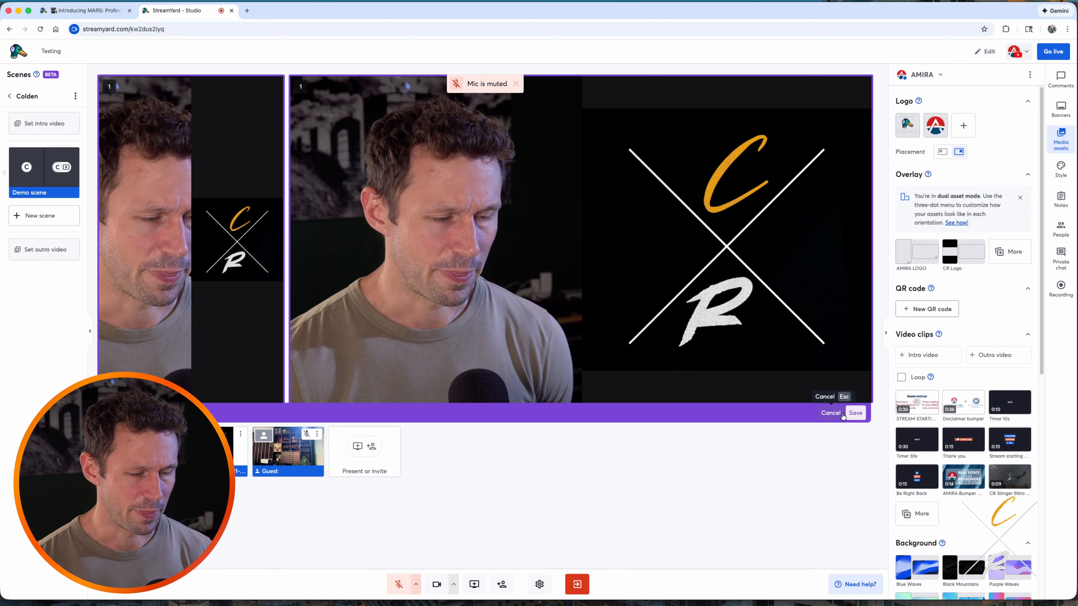
{"action": "left_click", "coordinate": [828, 412]}
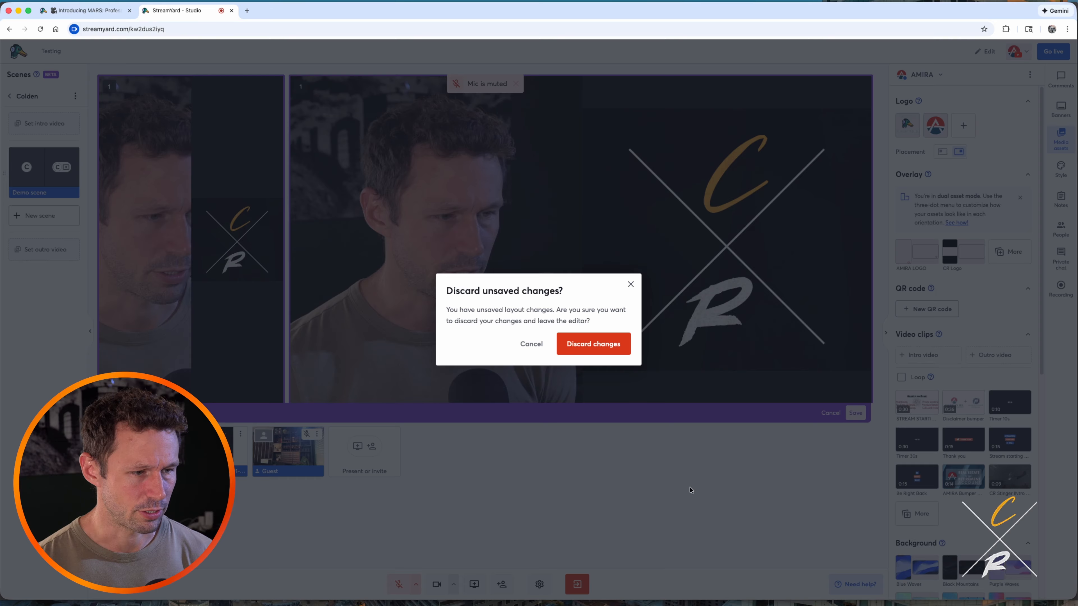
{"action": "left_click", "coordinate": [575, 345]}
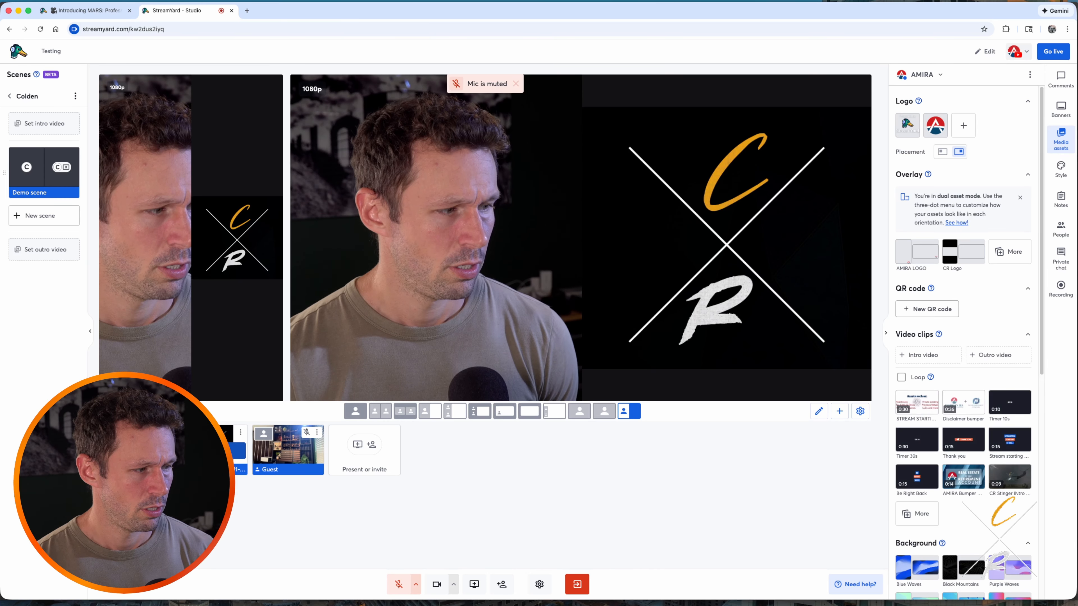
Put the host and guest back on stage in the layout with two stacked cameras beside a large media area.
{"action": "left_click", "coordinate": [363, 411]}
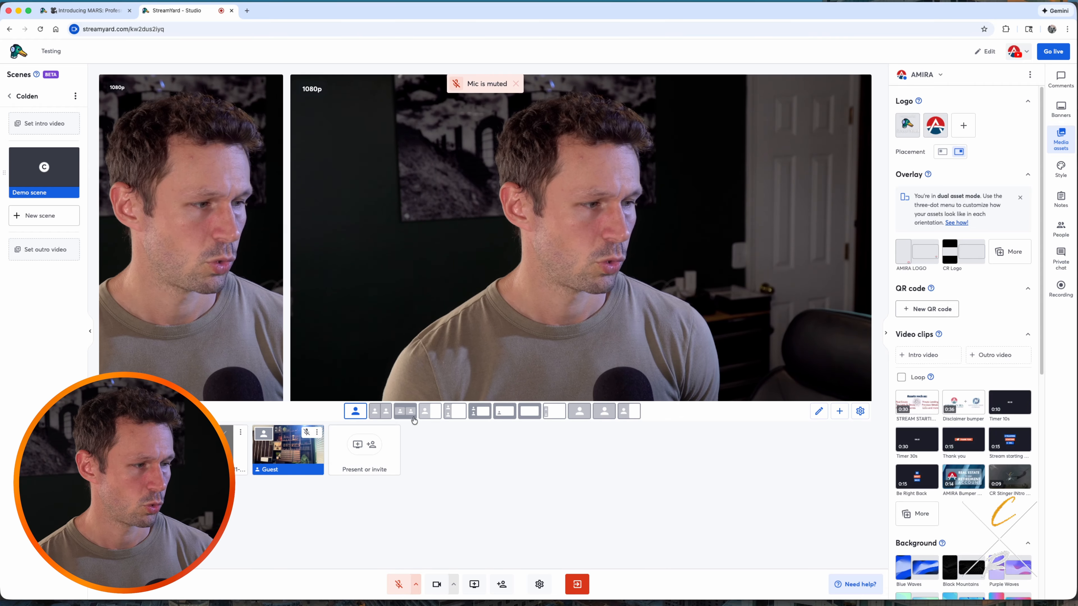
{"action": "left_click", "coordinate": [304, 466]}
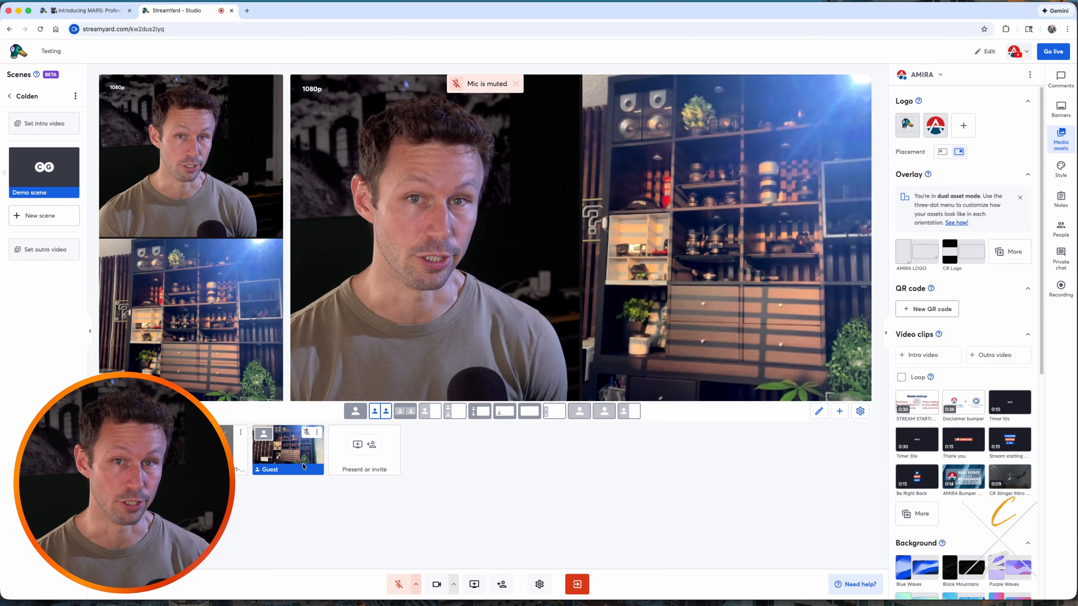
{"action": "left_click", "coordinate": [409, 414]}
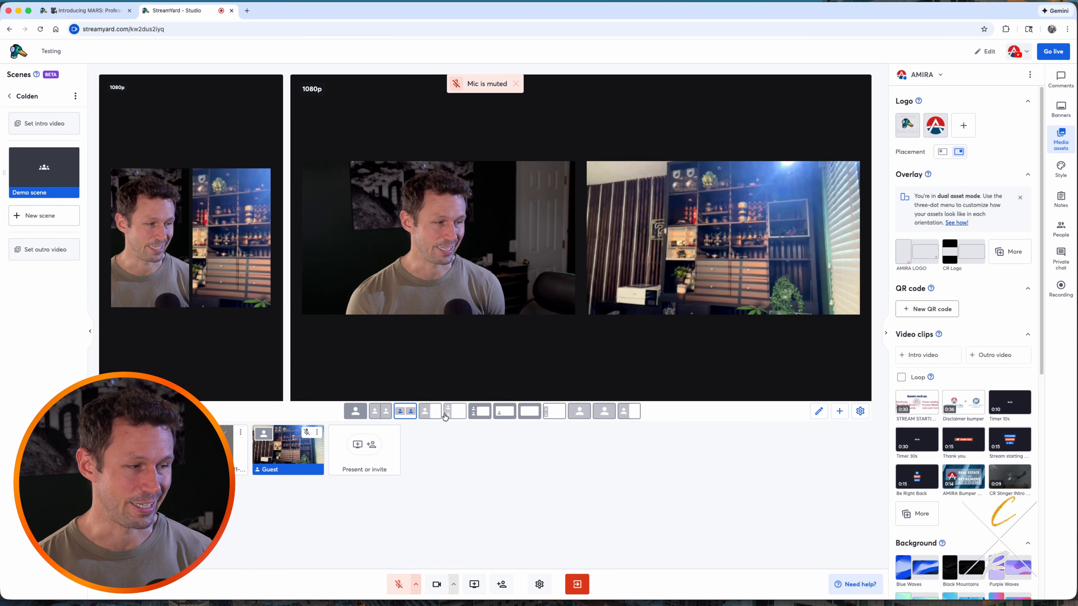
{"action": "left_click", "coordinate": [454, 412]}
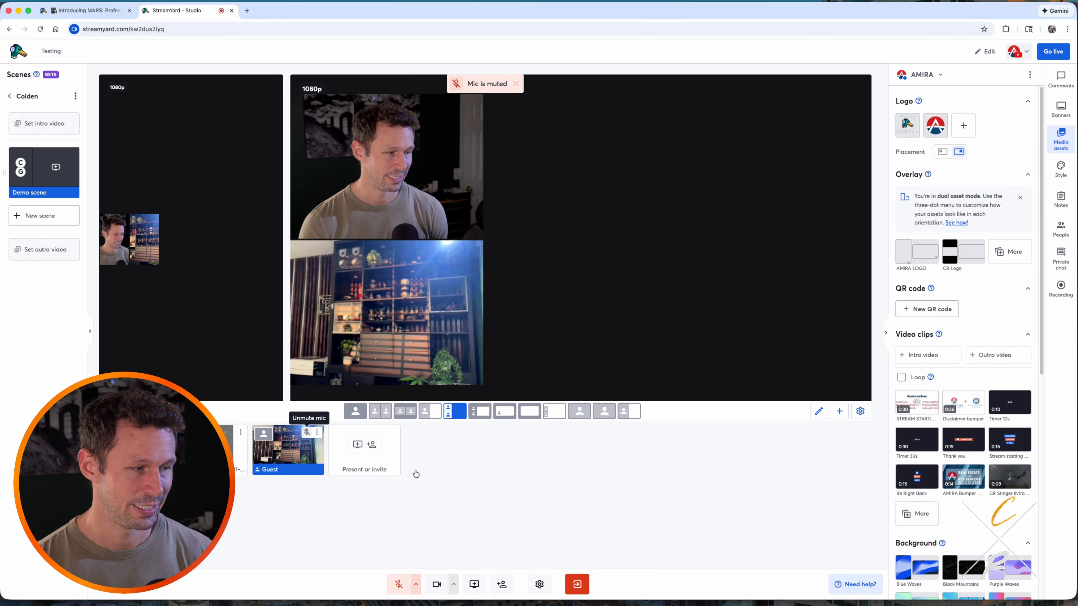
Add the saved Bitcoin-101 slides to the studio and show them on stage.
{"action": "left_click", "coordinate": [376, 453]}
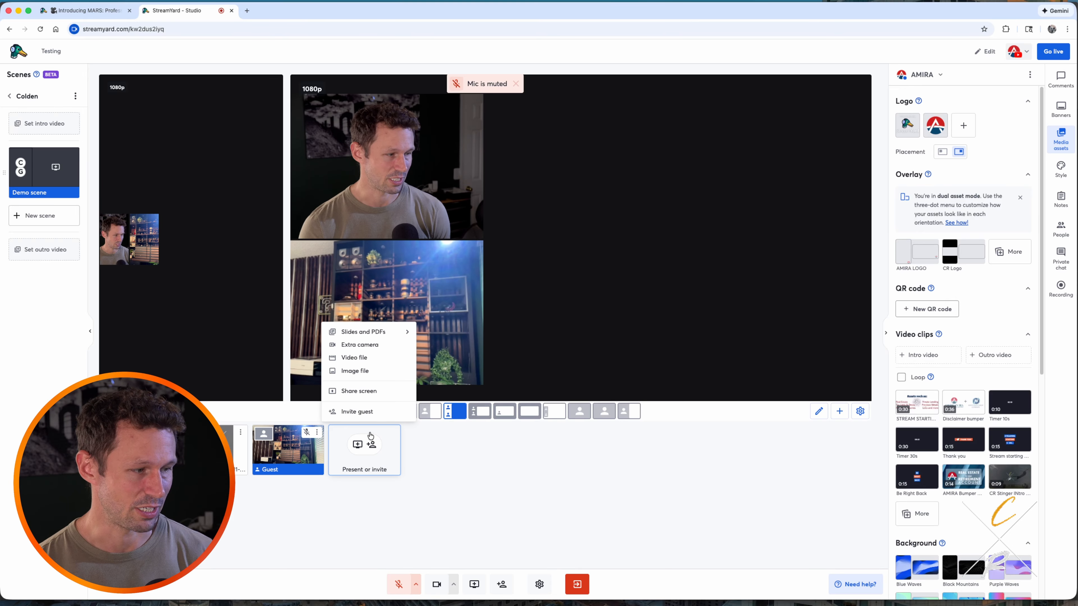
{"action": "left_click", "coordinate": [391, 335]}
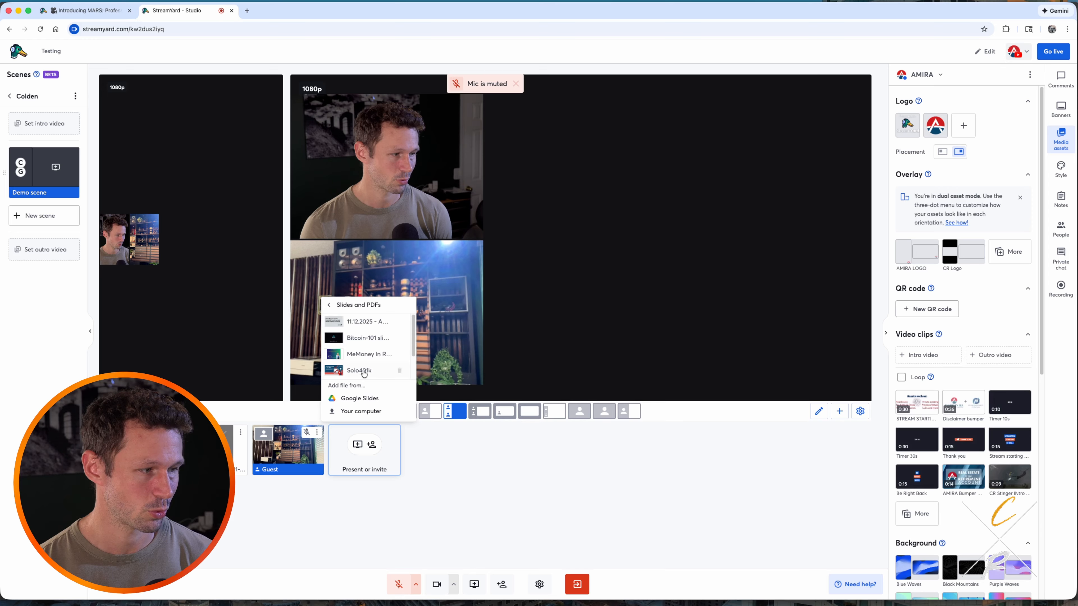
{"action": "left_click", "coordinate": [366, 338]}
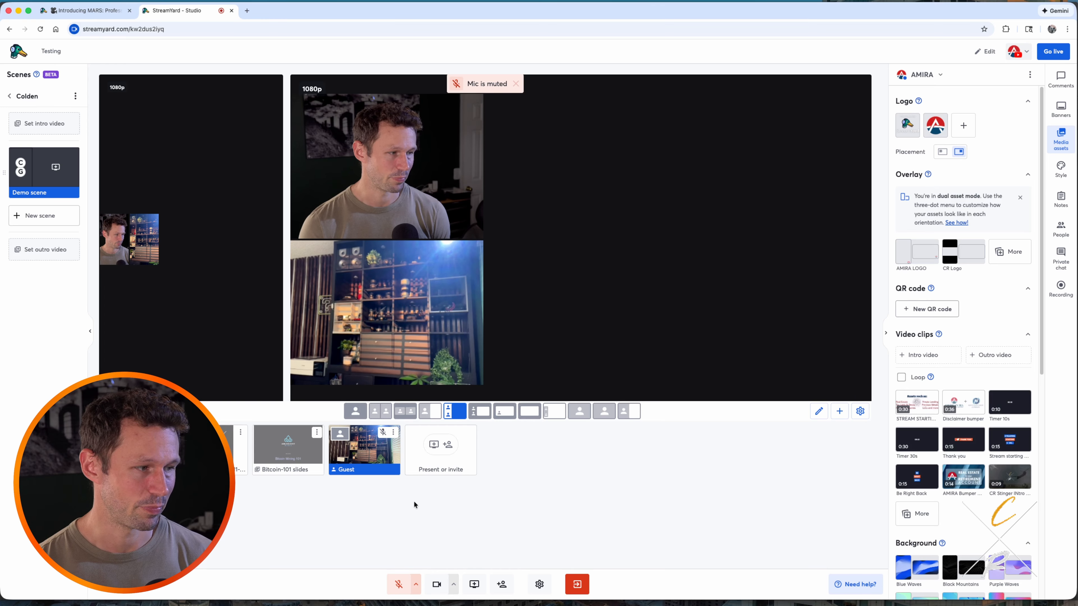
{"action": "left_click", "coordinate": [292, 465]}
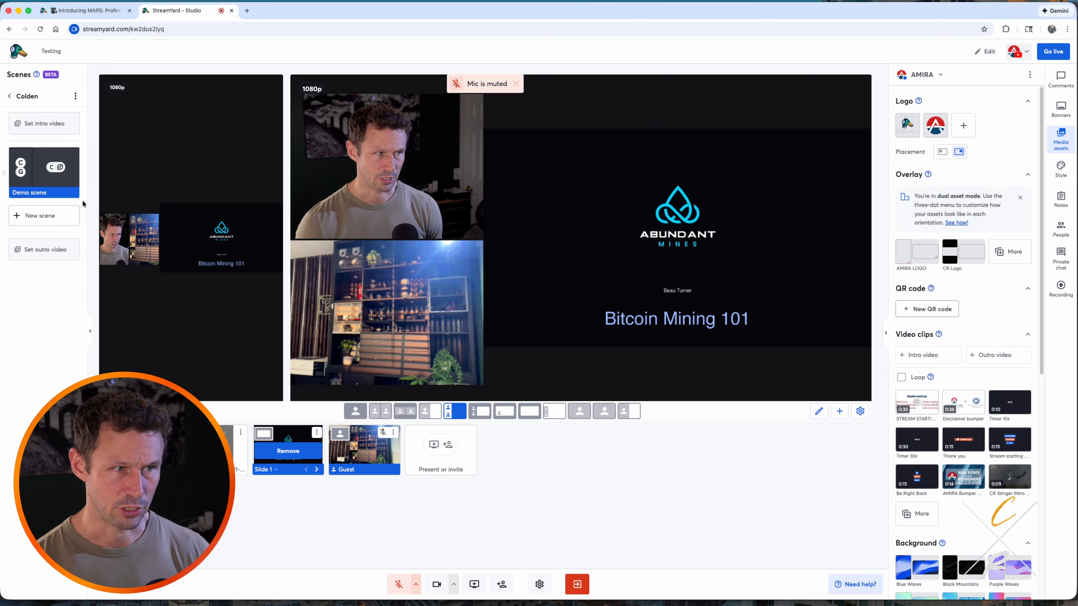
Inspect the large media slot of the stacked-camera layout in the layout editor and leave without saving.
{"action": "left_click", "coordinate": [819, 411]}
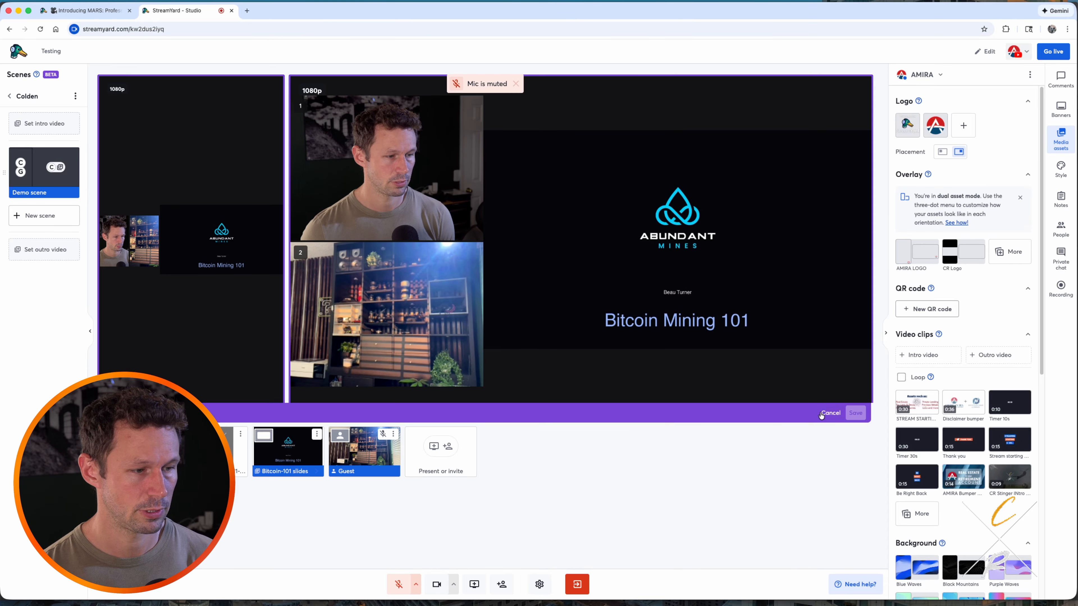
{"action": "left_click", "coordinate": [618, 283]}
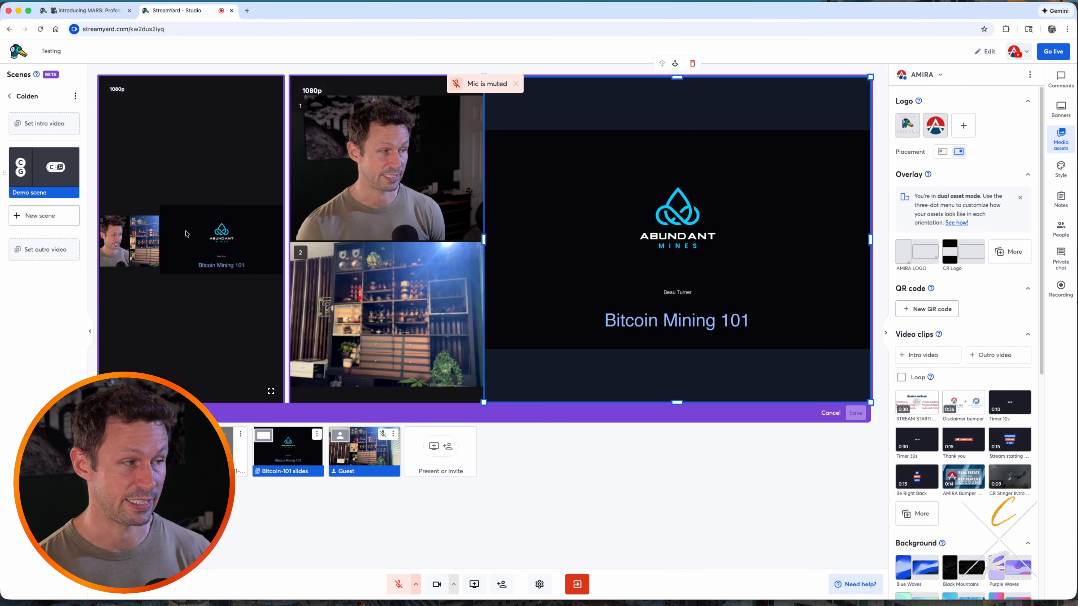
{"action": "left_click", "coordinate": [831, 413]}
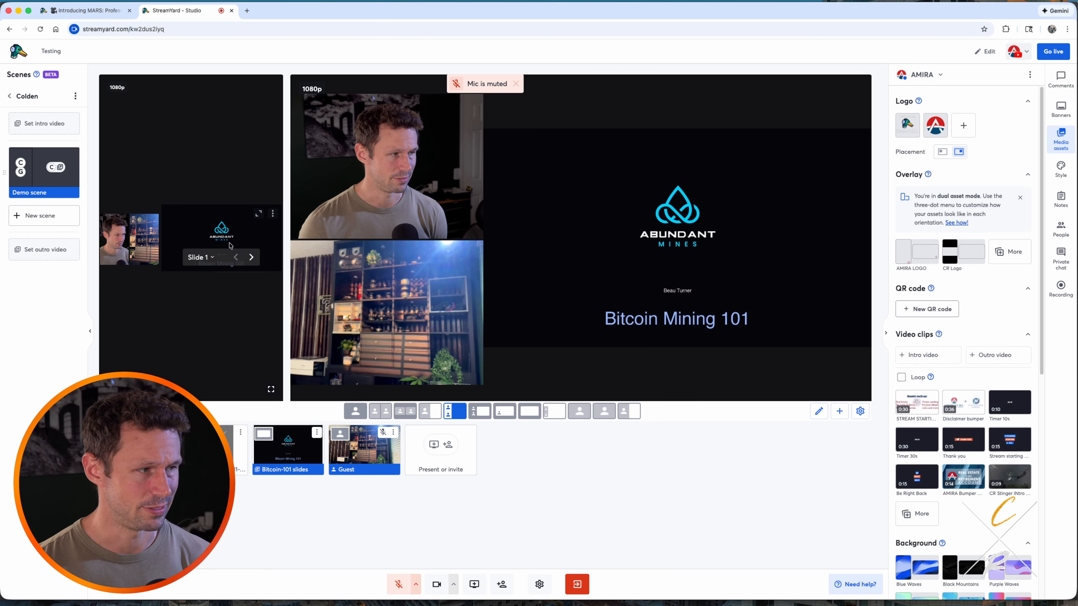
Take the Bitcoin-101 slides and the guest off stage and show the host alone in the full-frame solo layout.
{"action": "left_click", "coordinate": [289, 450]}
{"action": "left_click", "coordinate": [343, 452]}
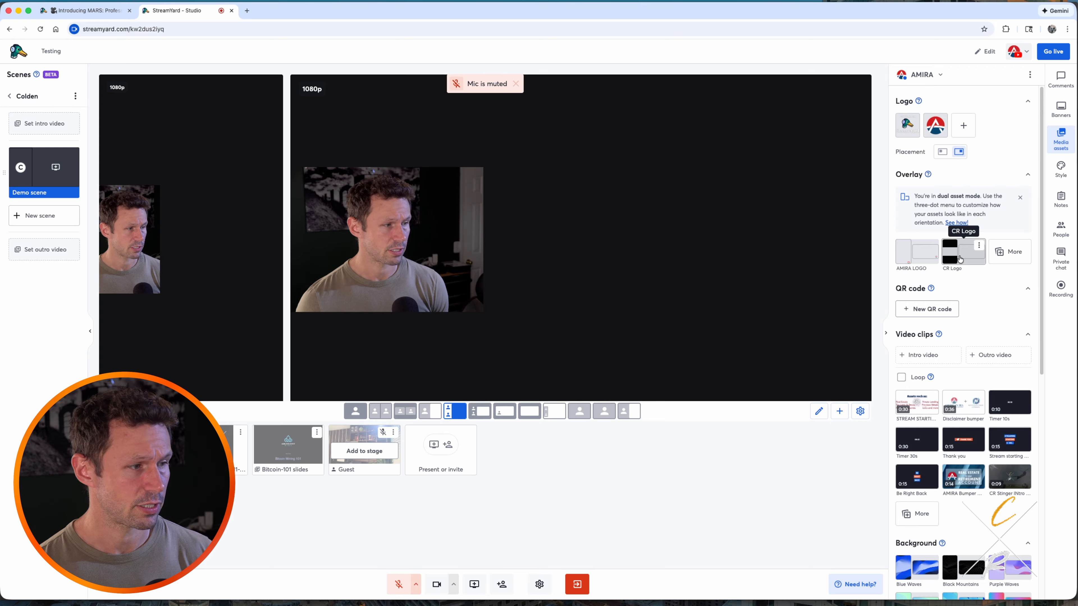
{"action": "left_click", "coordinate": [364, 413]}
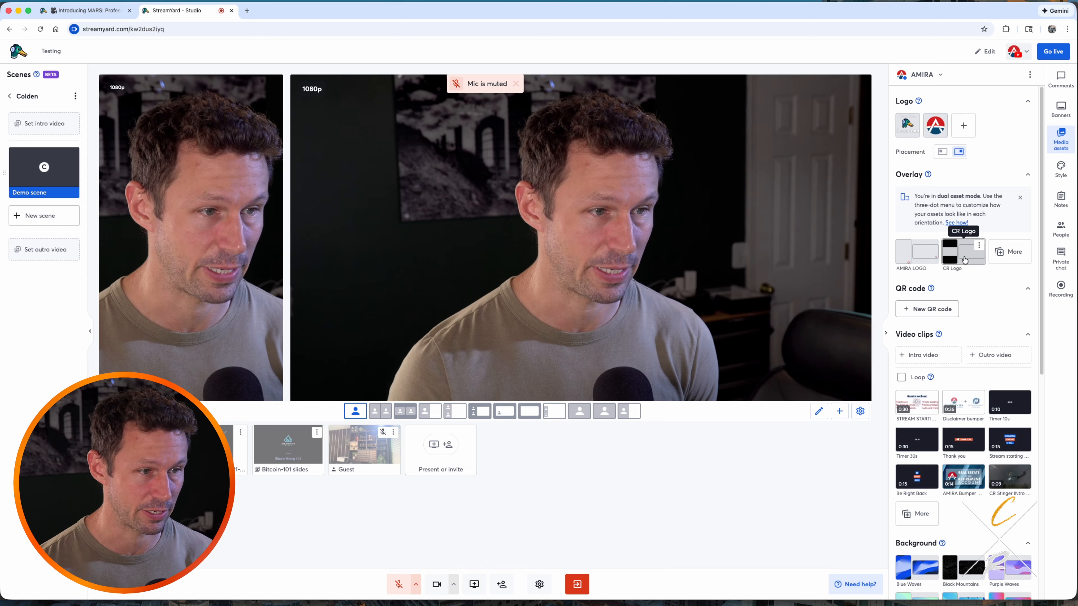
Show the CR Logo overlay on stage, hide its vertical version, and reopen the overlay's options.
{"action": "left_click", "coordinate": [966, 260]}
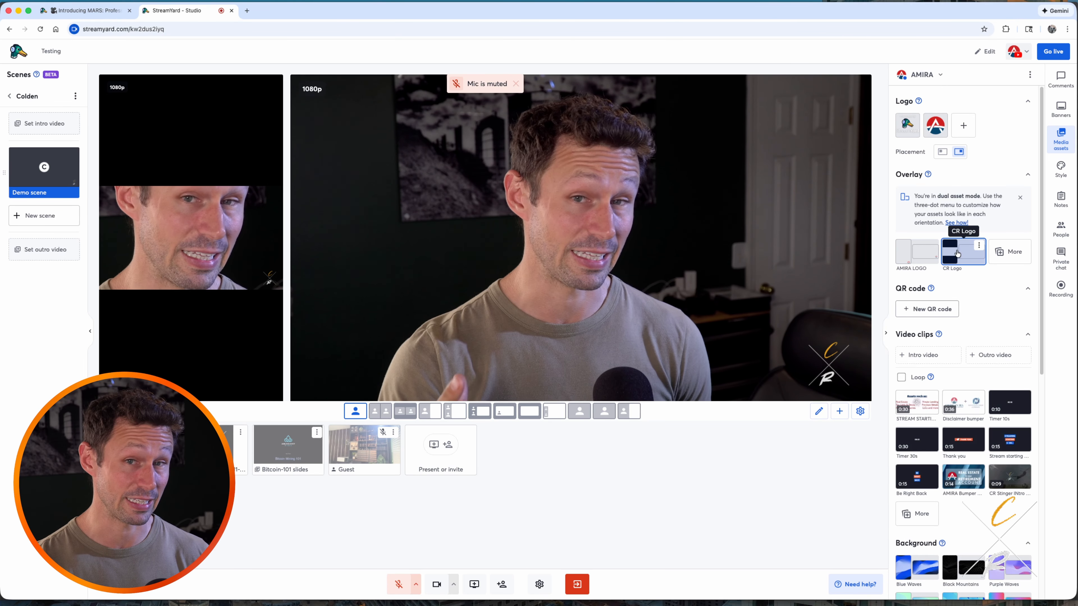
{"action": "left_click", "coordinate": [979, 245]}
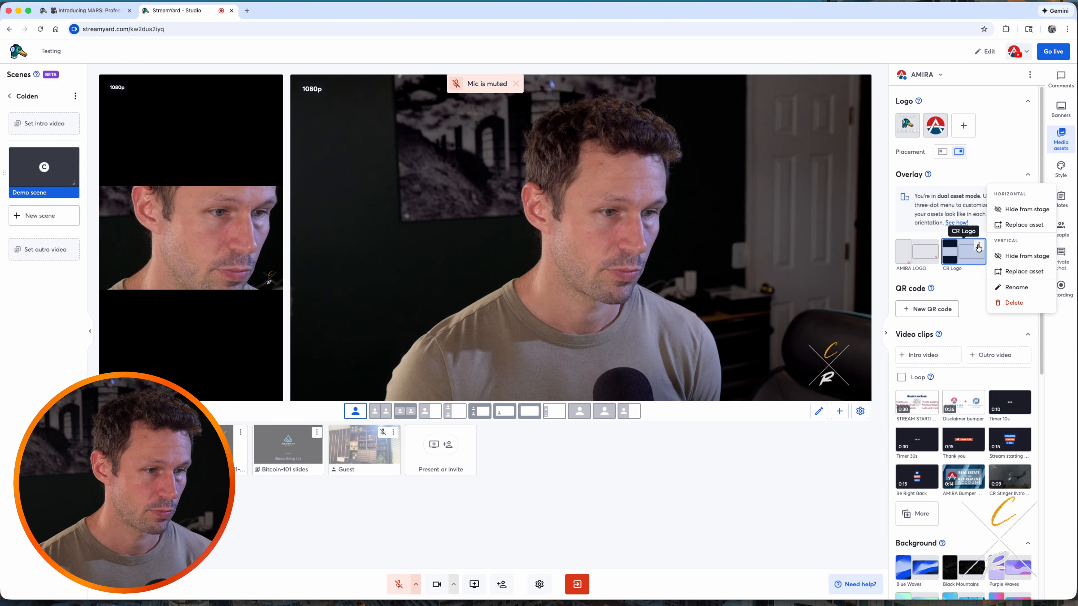
{"action": "left_click", "coordinate": [1022, 257]}
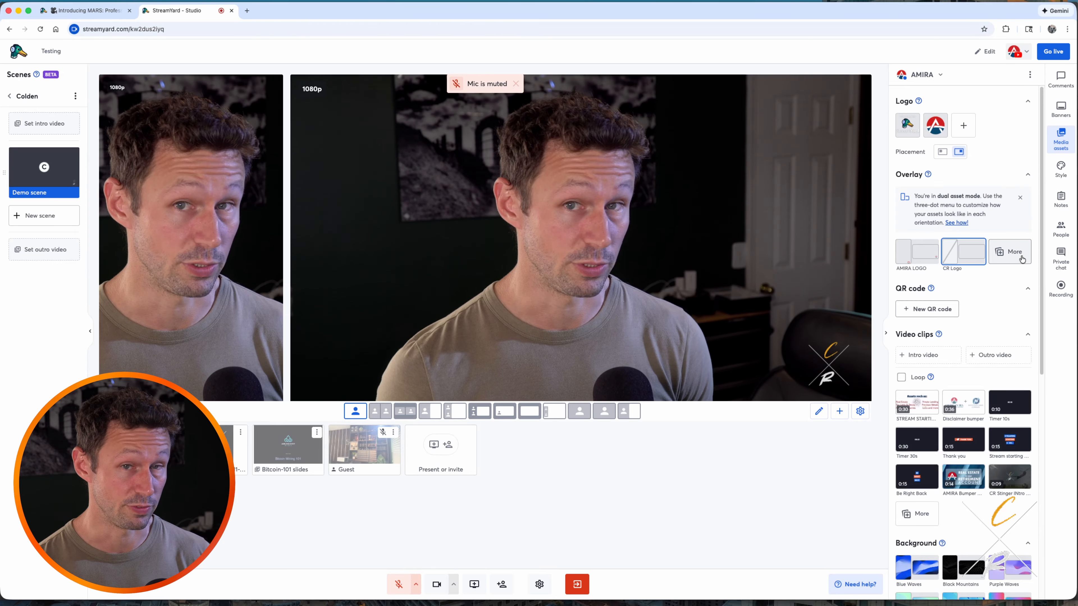
{"action": "left_click", "coordinate": [979, 245]}
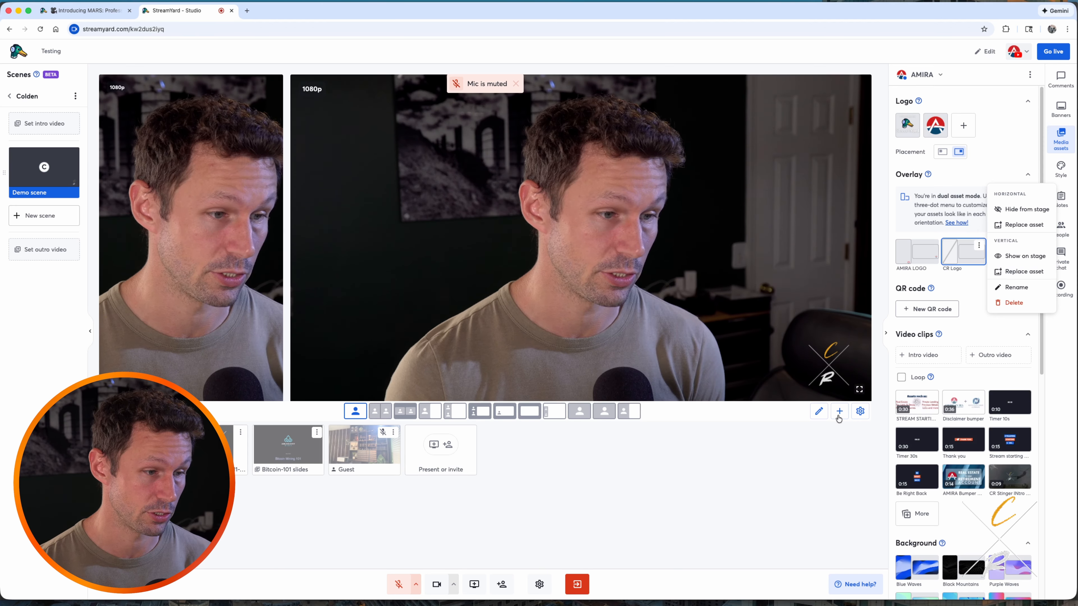
Switch to Photoshop and create a portrait document of 1080 x 1920 px at 200 ppi.
{"action": "left_click", "coordinate": [913, 463]}
{"action": "mouse_move", "coordinate": [912, 605]}
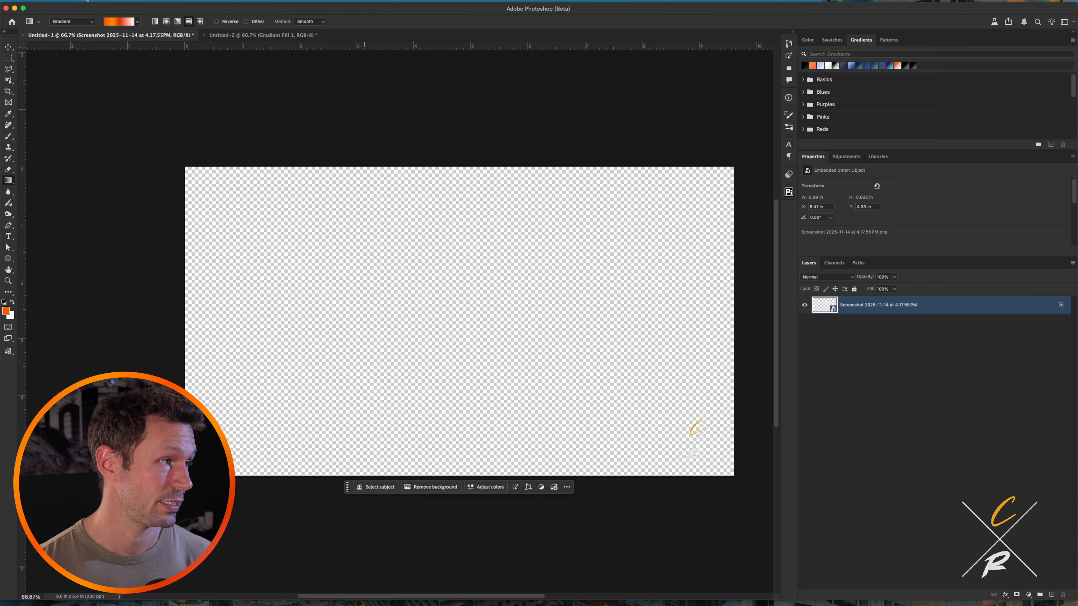
{"action": "left_click", "coordinate": [86, 0]}
{"action": "left_click", "coordinate": [100, 8]}
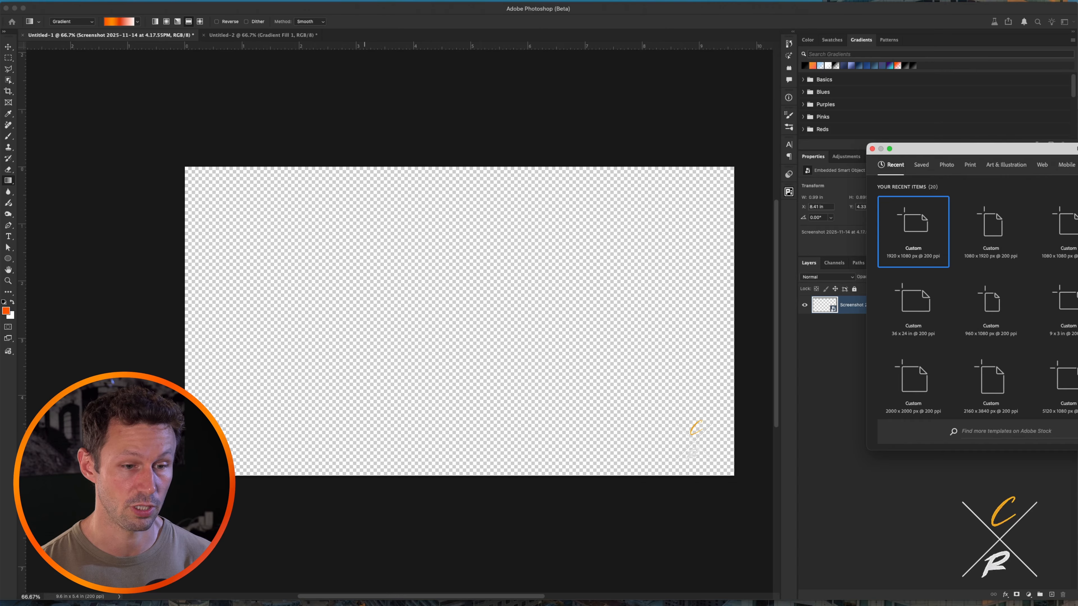
{"action": "key", "text": "Return"}
Copy the CR logo layer from the landscape document Untitled-1 into the new portrait document.
{"action": "left_click", "coordinate": [169, 35]}
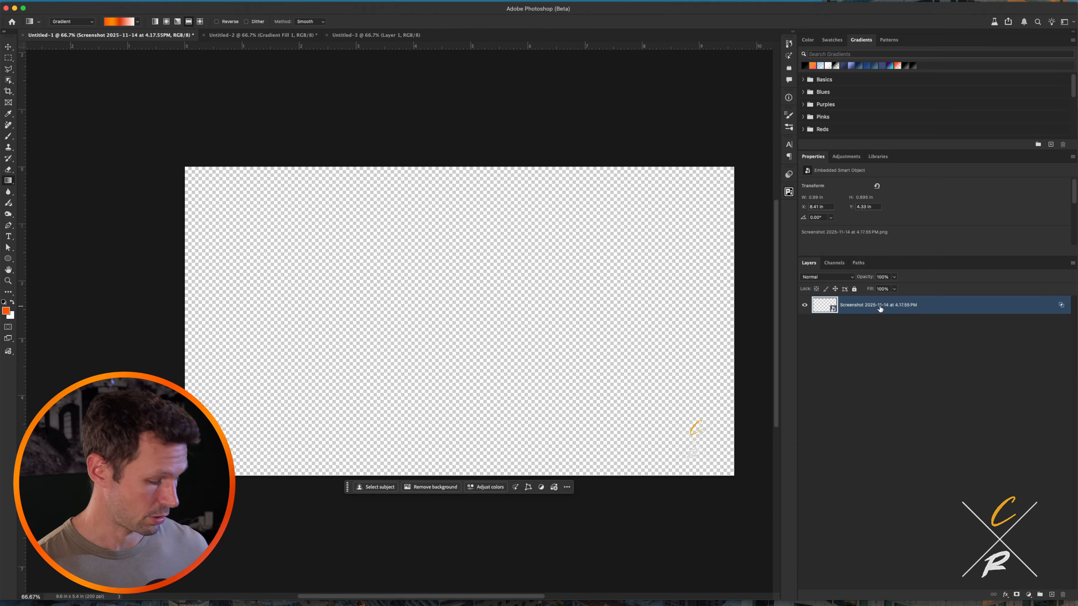
{"action": "left_click", "coordinate": [385, 36]}
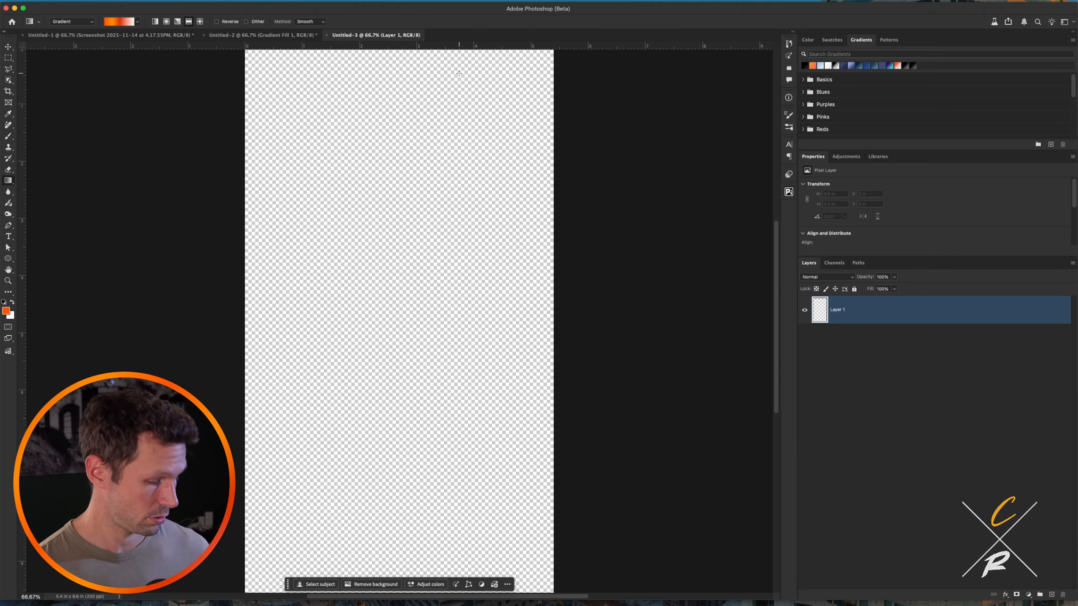
{"action": "key", "text": "super+v"}
Enlarge the pasted logo to about 1.8 in wide in the canvas's lower-right corner and save it as Logo vertical.png.
{"action": "key", "text": "v"}
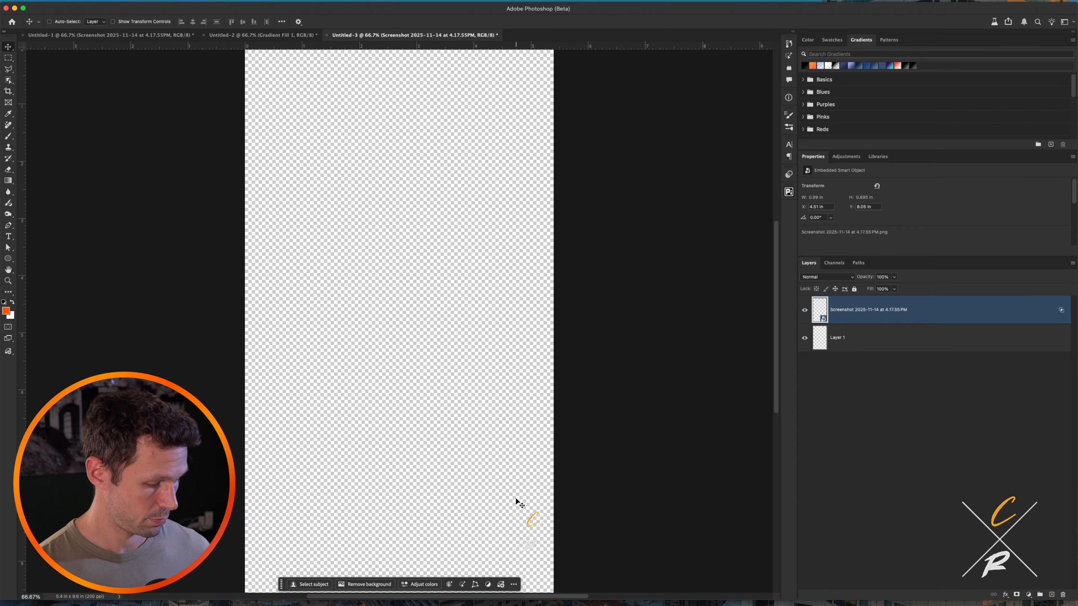
{"action": "key", "text": "super+t"}
{"action": "left_click_drag", "start_coordinate": [534, 521], "coordinate": [523, 548]}
{"action": "scroll", "coordinate": [540, 527], "scroll_direction": "down", "scroll_amount": 5}
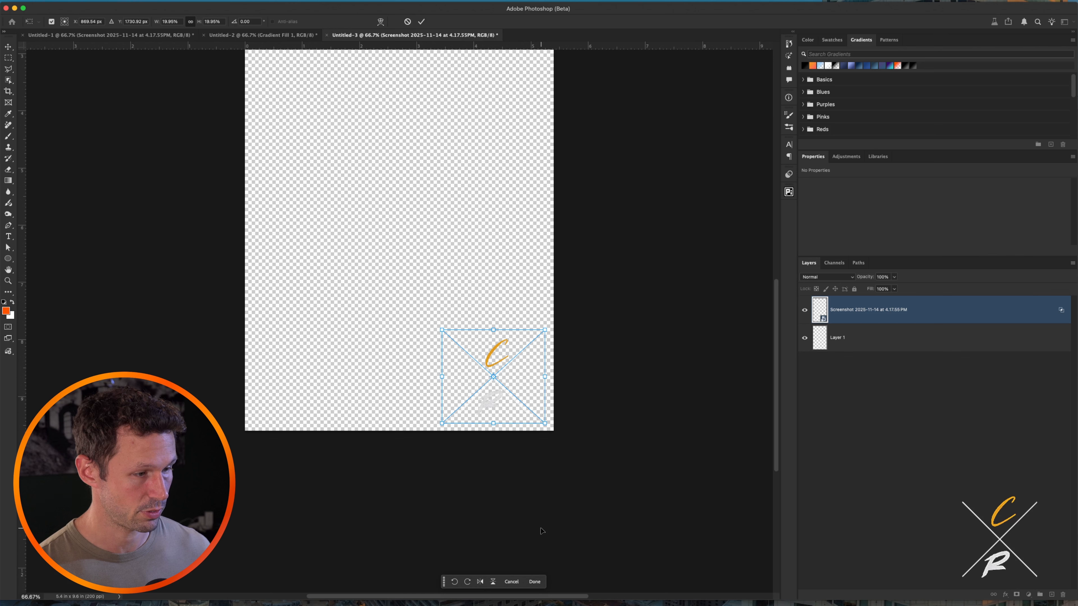
{"action": "key", "text": "Return"}
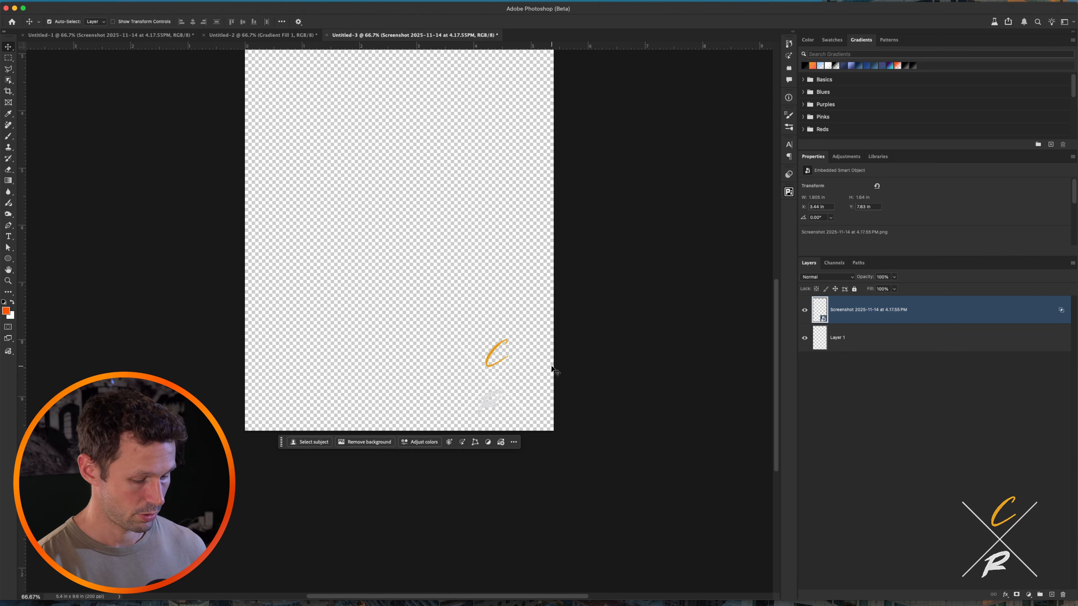
{"action": "key", "text": "super+s"}
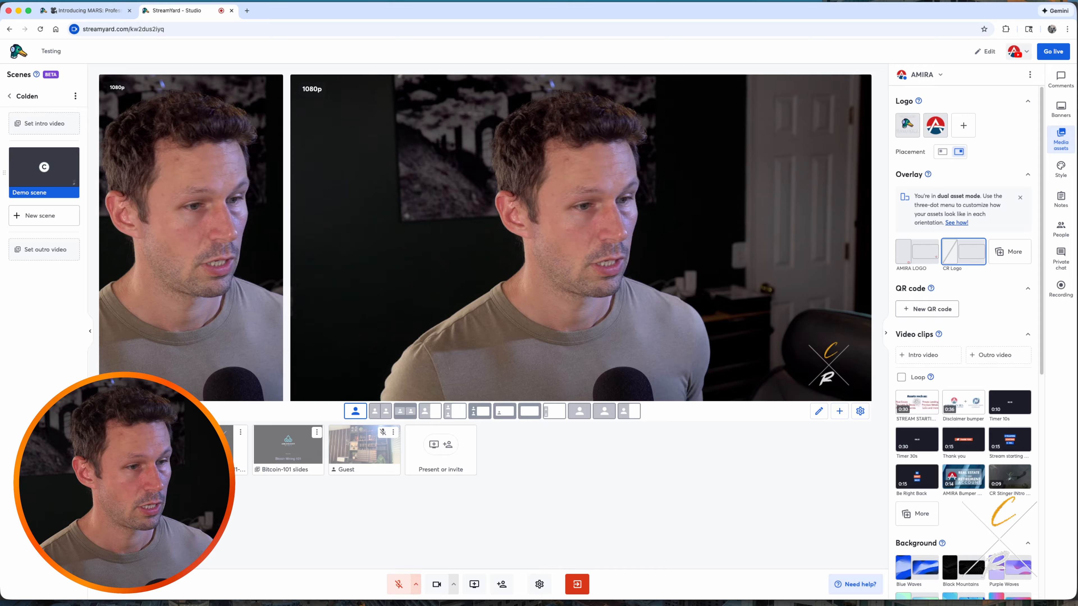
Back in StreamYard, replace the vertical asset of the CR Logo overlay with Logo vertical.png from the Desktop.
{"action": "left_click", "coordinate": [978, 245]}
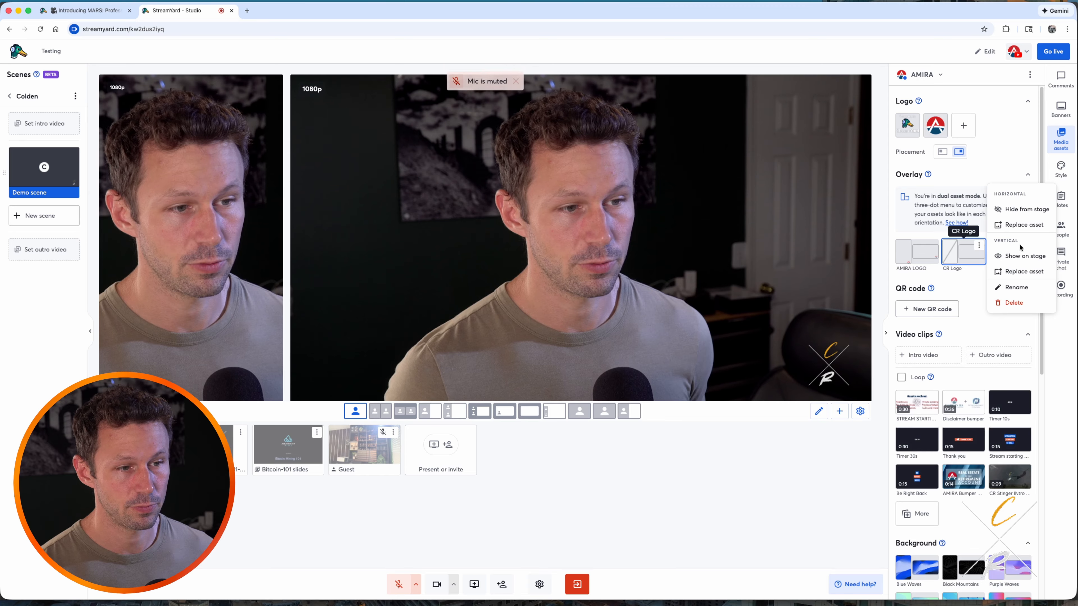
{"action": "left_click", "coordinate": [1024, 272]}
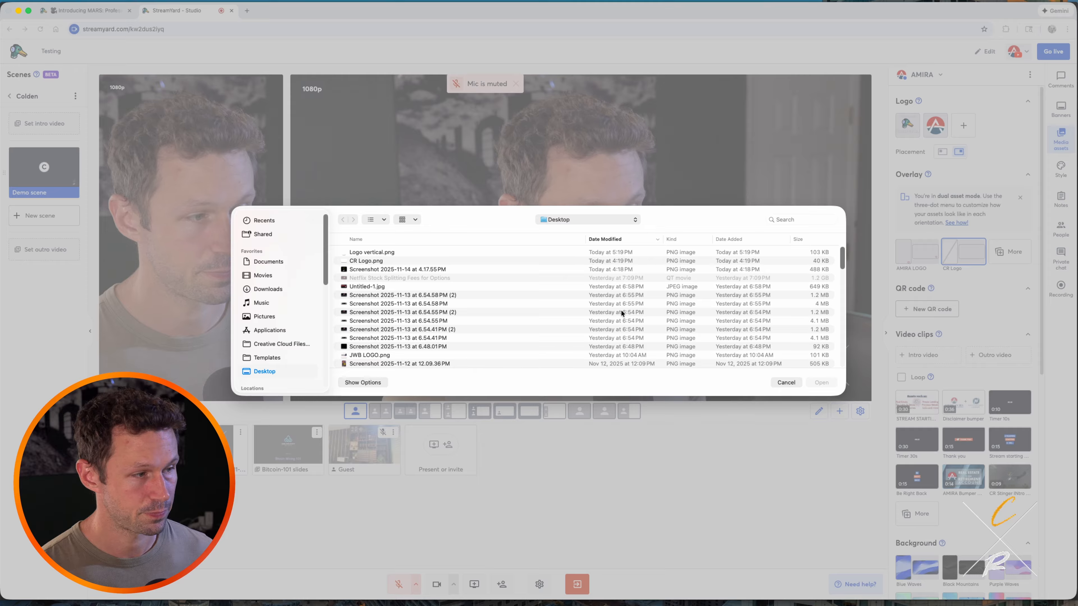
{"action": "left_click", "coordinate": [362, 253]}
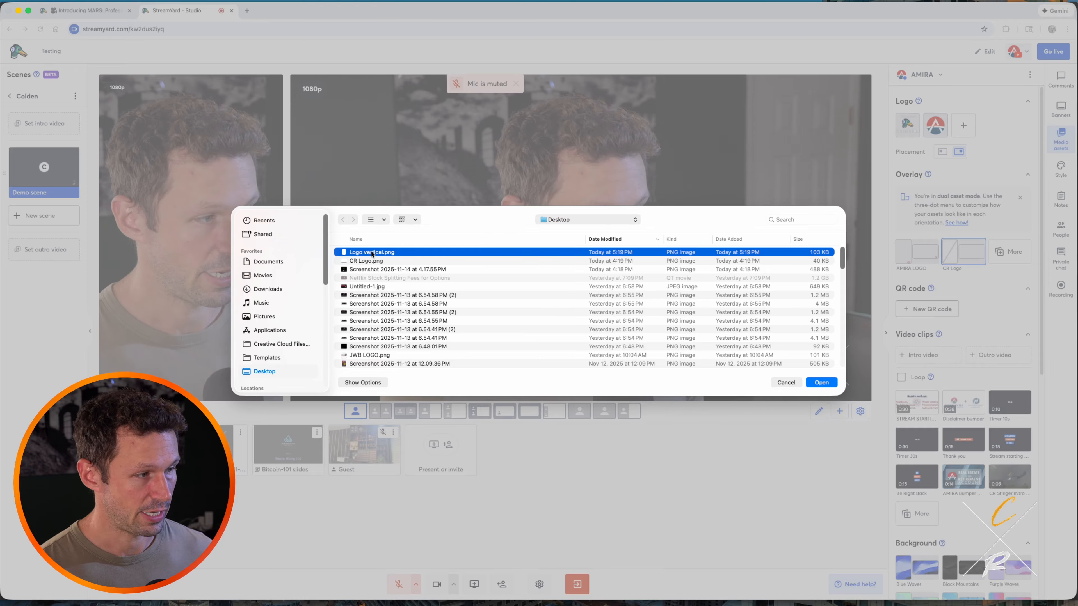
{"action": "left_click", "coordinate": [819, 382]}
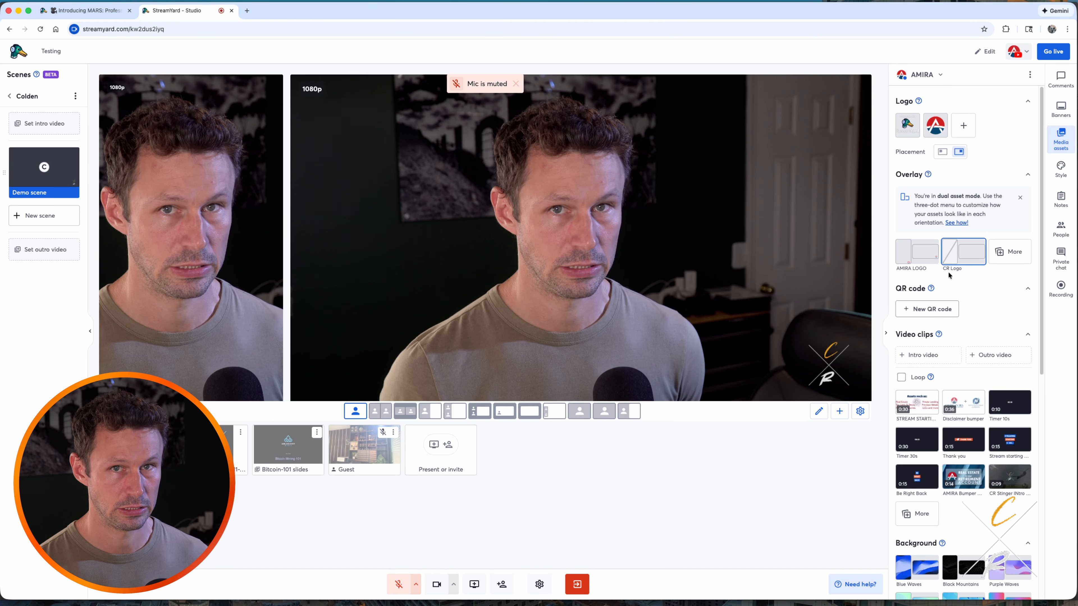
Toggle the CR Logo overlay off and on, and show its vertical version on stage.
{"action": "left_click", "coordinate": [963, 258]}
{"action": "left_click", "coordinate": [964, 256]}
{"action": "left_click", "coordinate": [979, 245]}
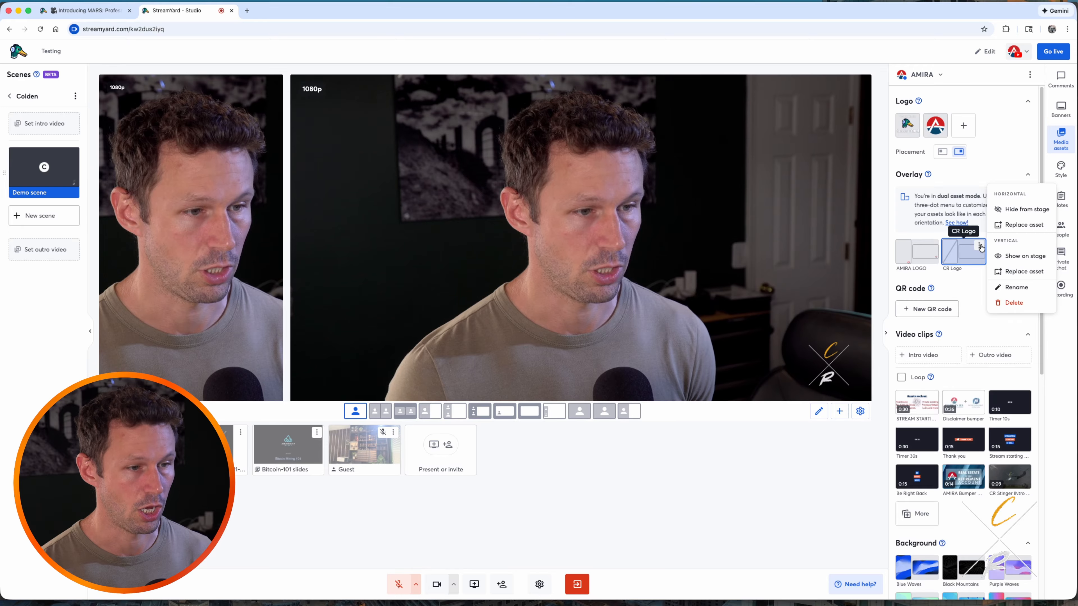
{"action": "left_click", "coordinate": [1015, 256]}
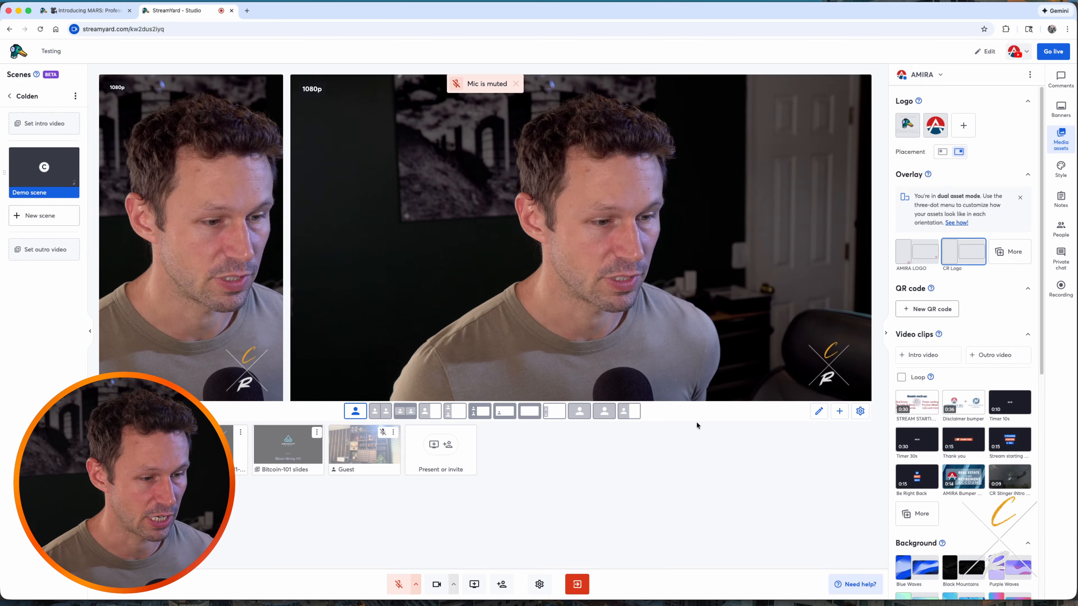
Look through the video clips and backgrounds among the media assets.
{"action": "scroll", "coordinate": [996, 405], "scroll_direction": "down", "scroll_amount": 5}
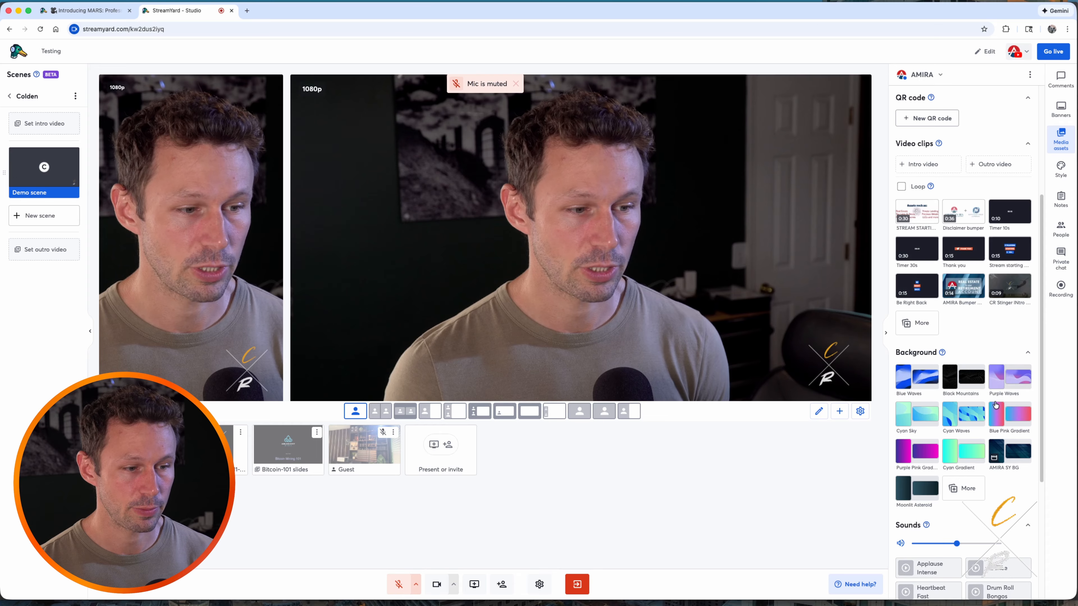